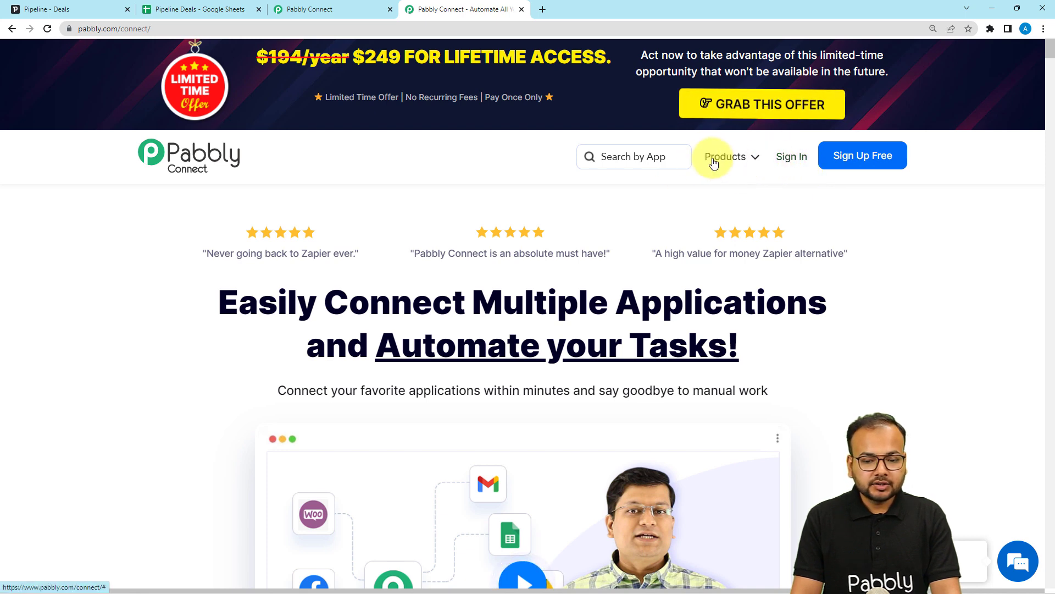
# Create a new workflow named "Google Sheets to Pipedrive Integration" from the Pabbly Connect dashboard
pyautogui.moveTo(715, 163)
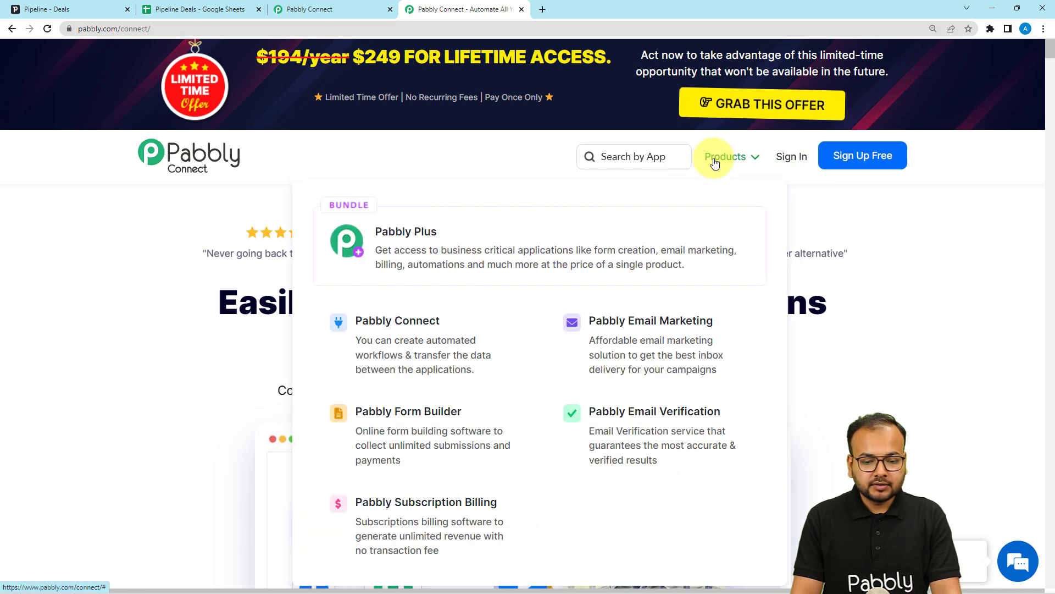
pyautogui.click(316, 6)
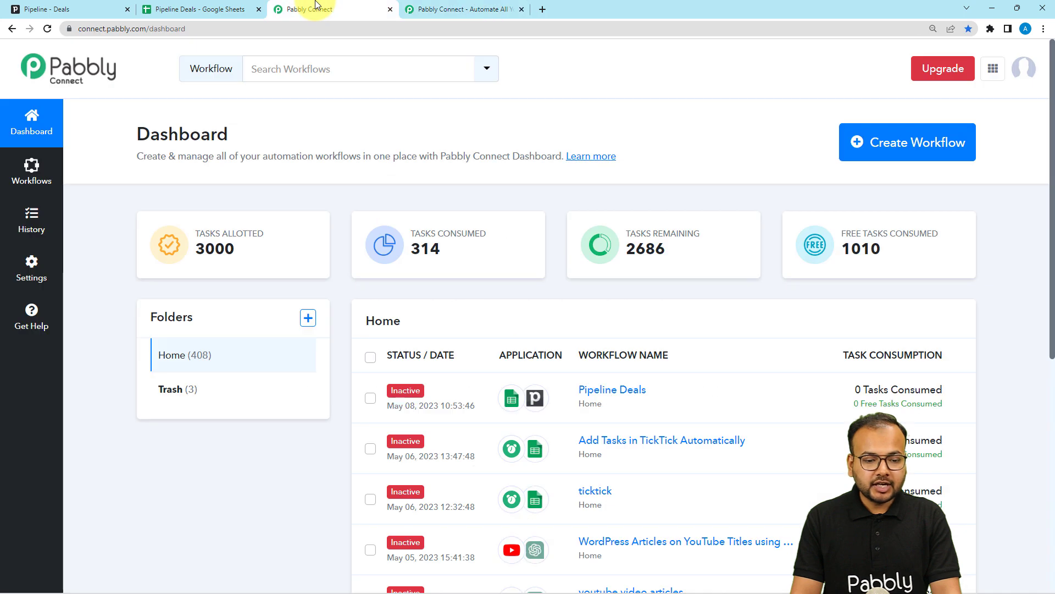
pyautogui.click(886, 154)
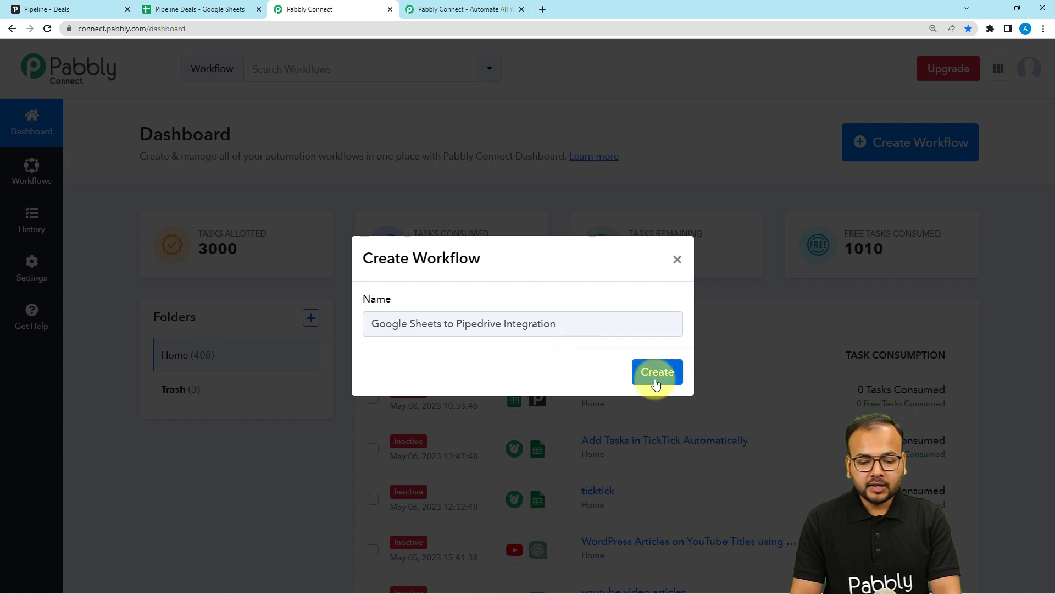
pyautogui.click(656, 372)
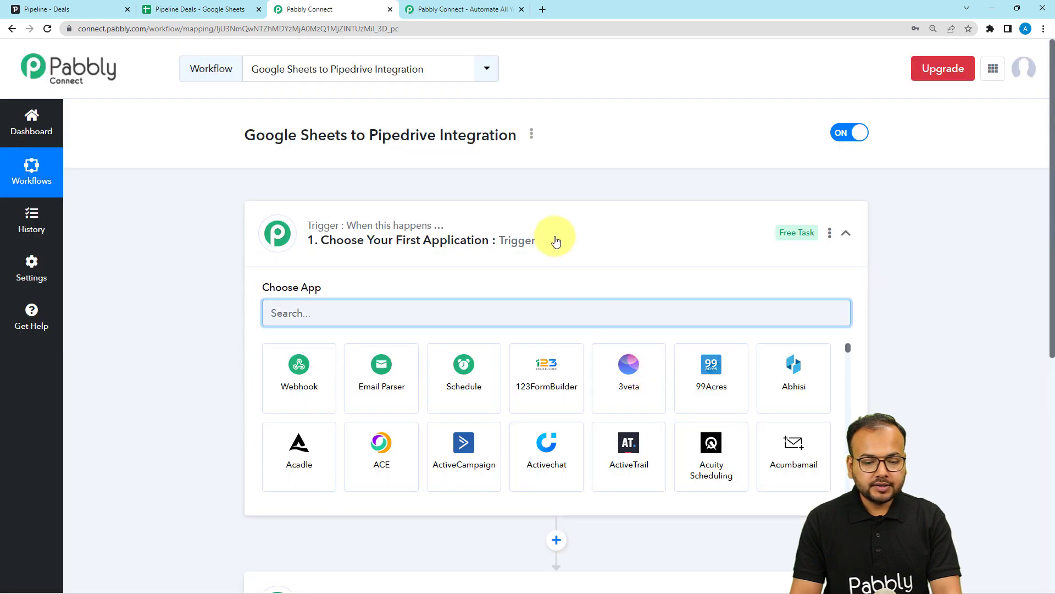
# Choose Google Sheets as the trigger application of the workflow
pyautogui.click(556, 241)
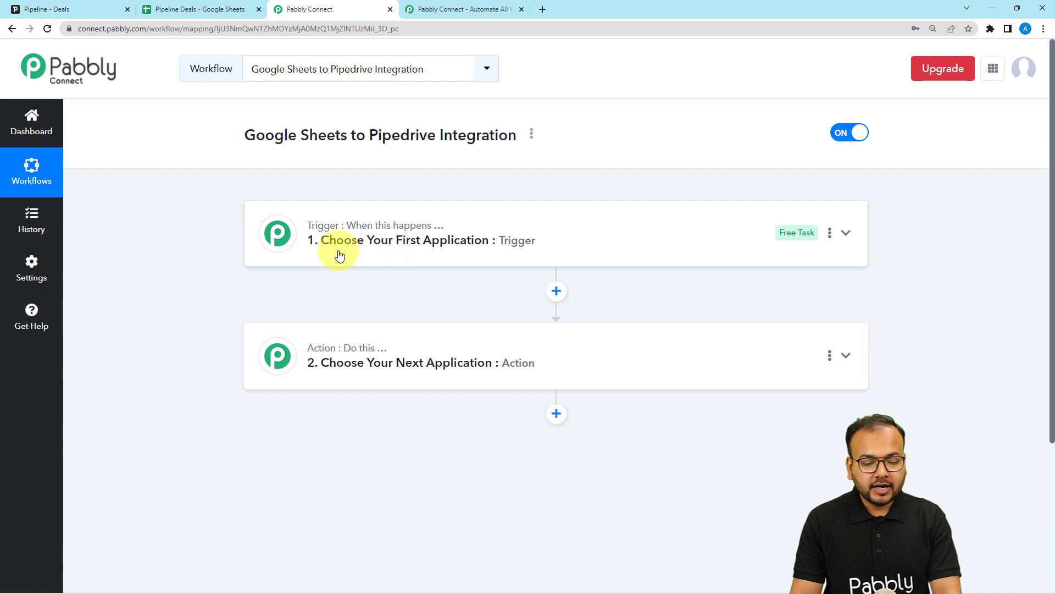
pyautogui.moveTo(331, 350)
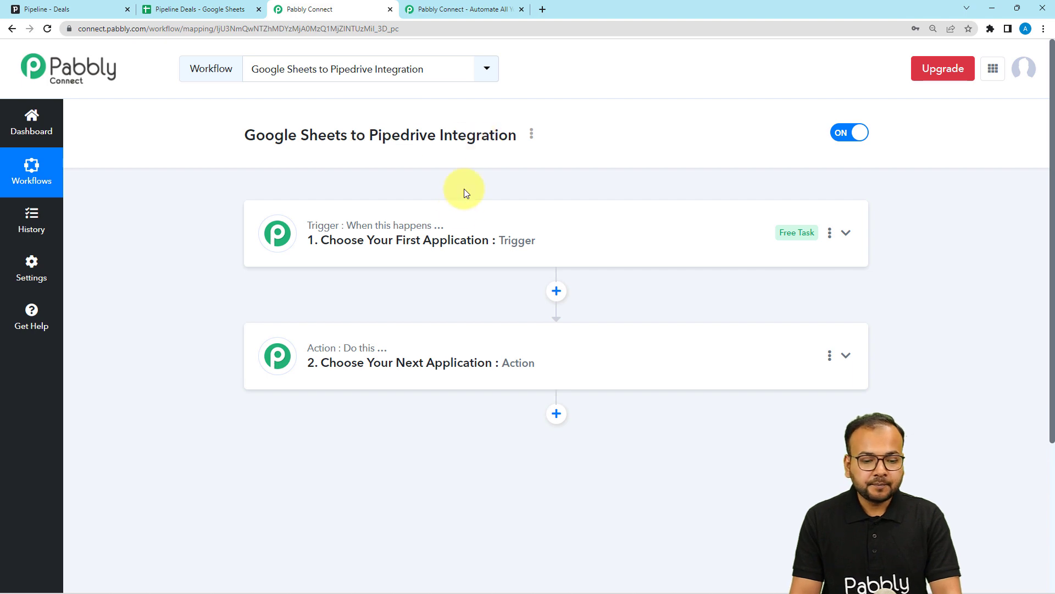
pyautogui.click(450, 242)
pyautogui.scroll(-3, 418, 208)
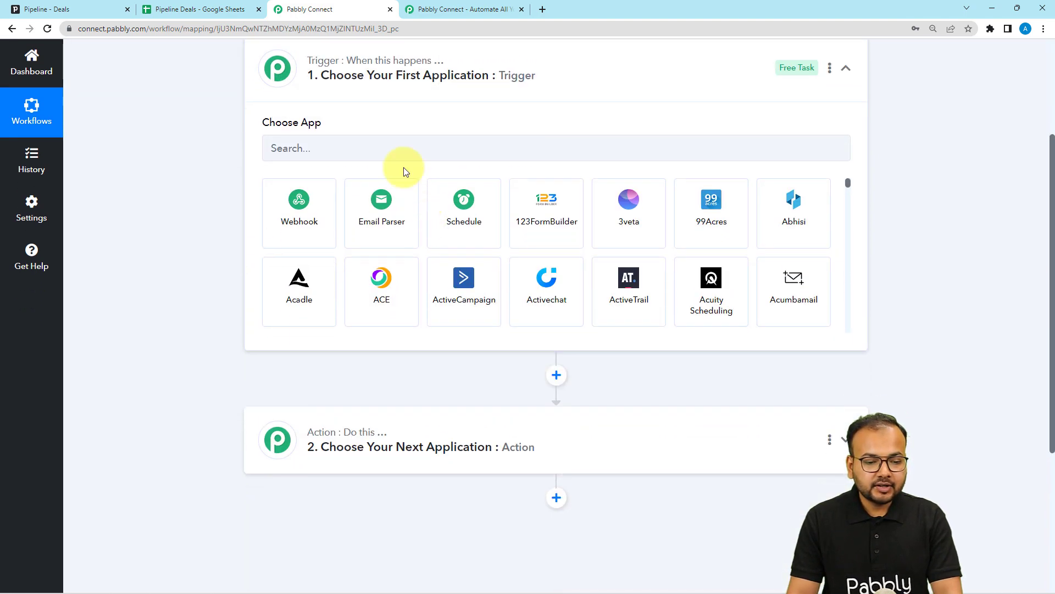
pyautogui.click(396, 142)
pyautogui.write('goo')
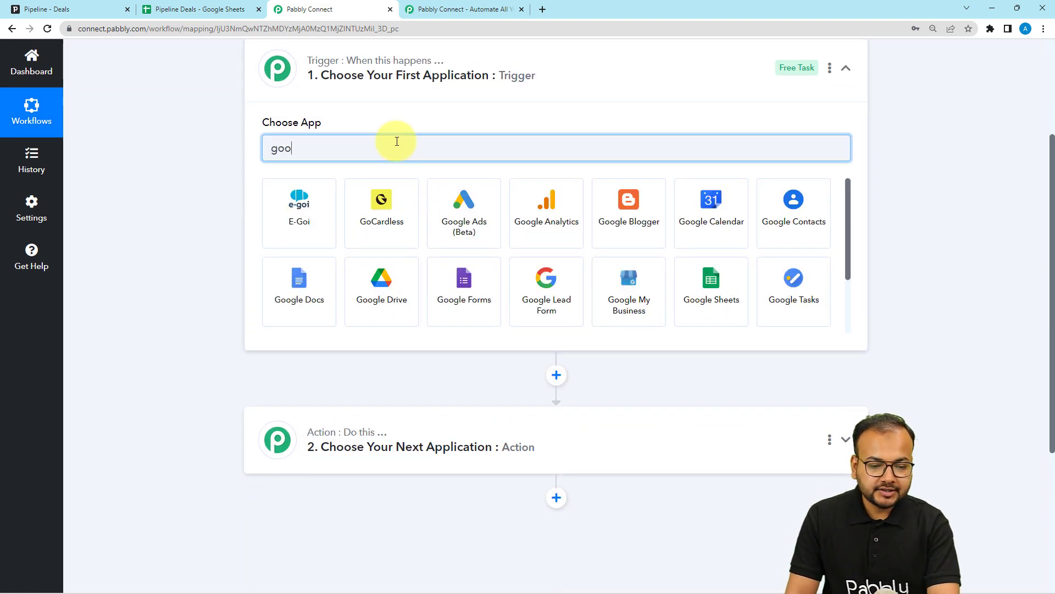
pyautogui.click(536, 283)
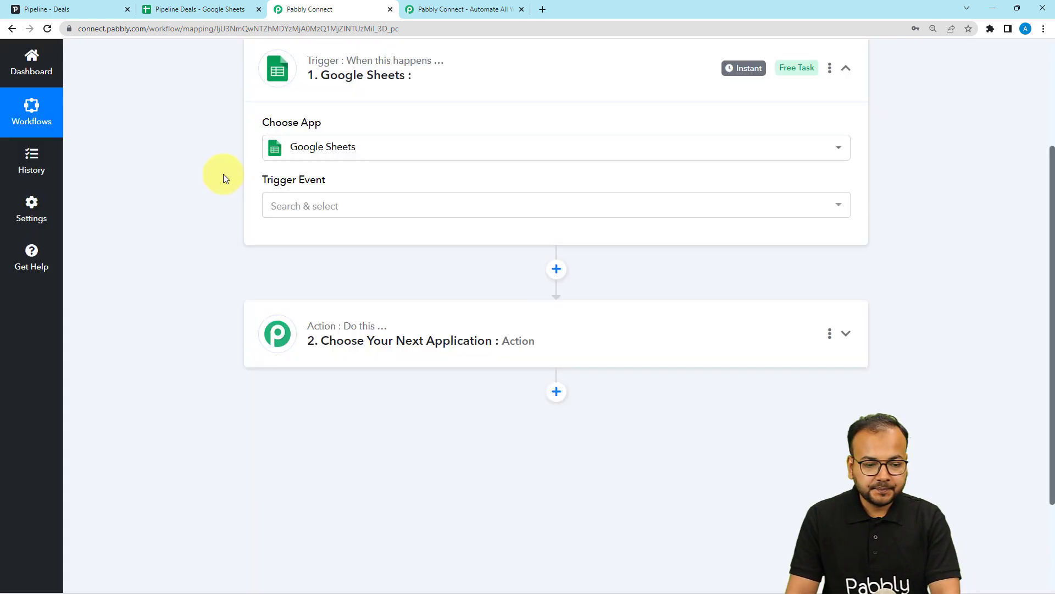
# Set the Google Sheets trigger event to New or Updated Spreadsheet Row
pyautogui.scroll(-1, 224, 177)
pyautogui.click(279, 144)
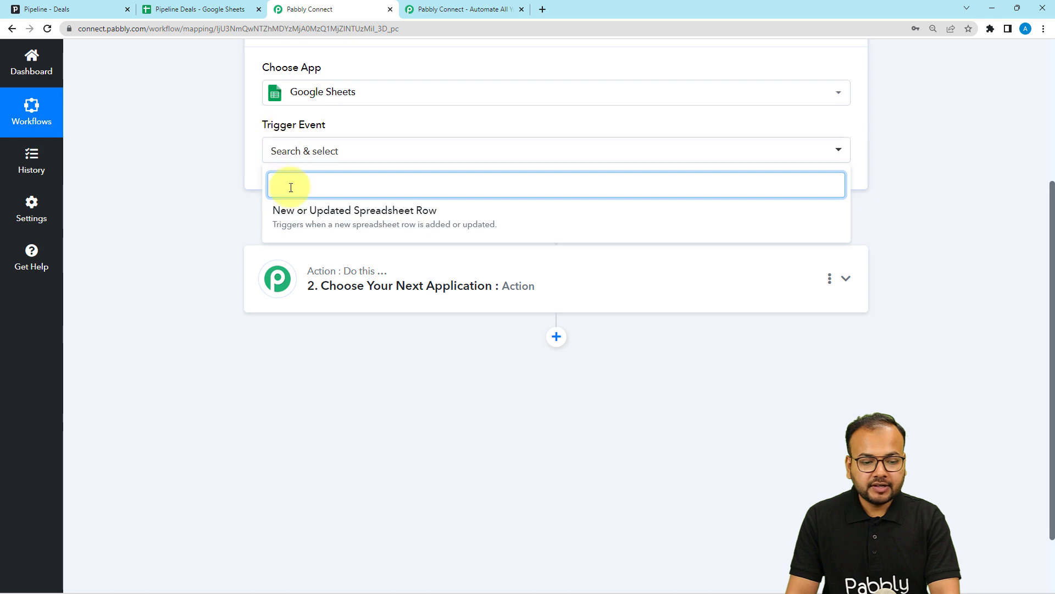
pyautogui.click(371, 222)
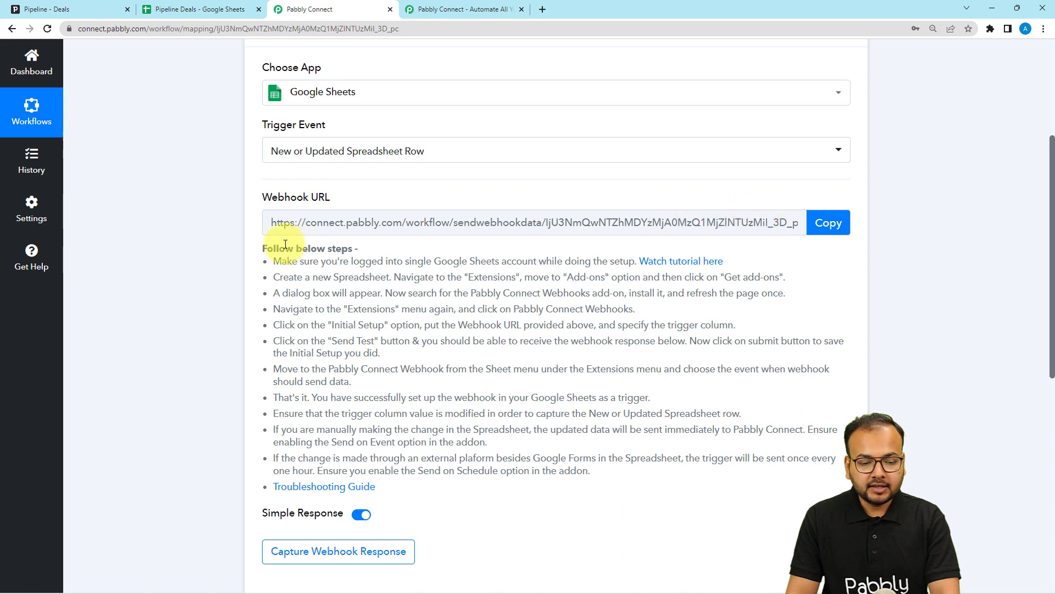
# Read the webhook setup instructions and examine the columns and Deal Stage options of the Pipeline Deals spreadsheet in Google Sheets
pyautogui.tripleClick(266, 249)
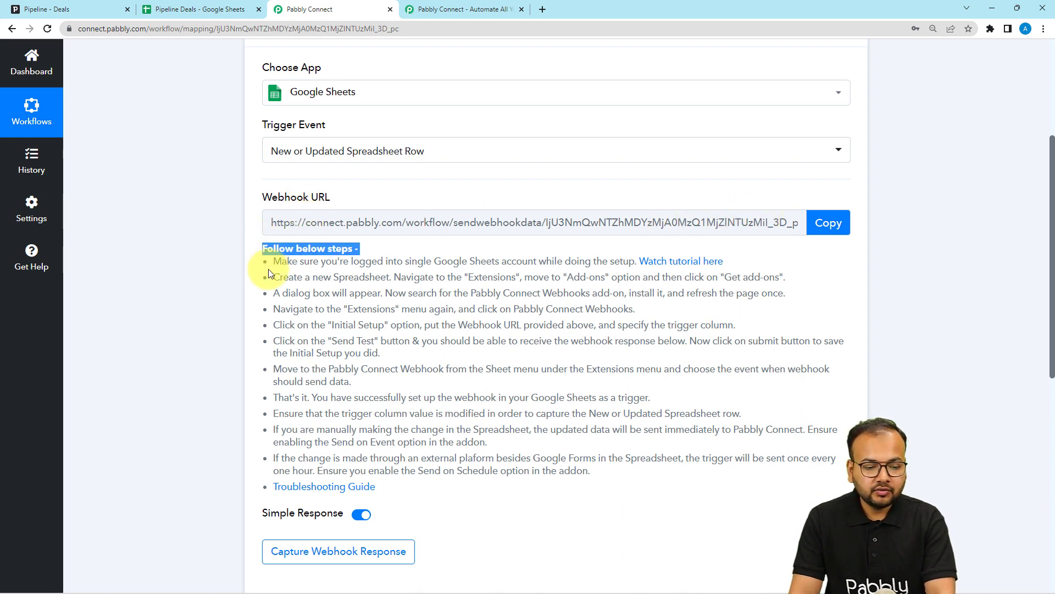
pyautogui.moveTo(269, 273); pyautogui.dragTo(587, 489)
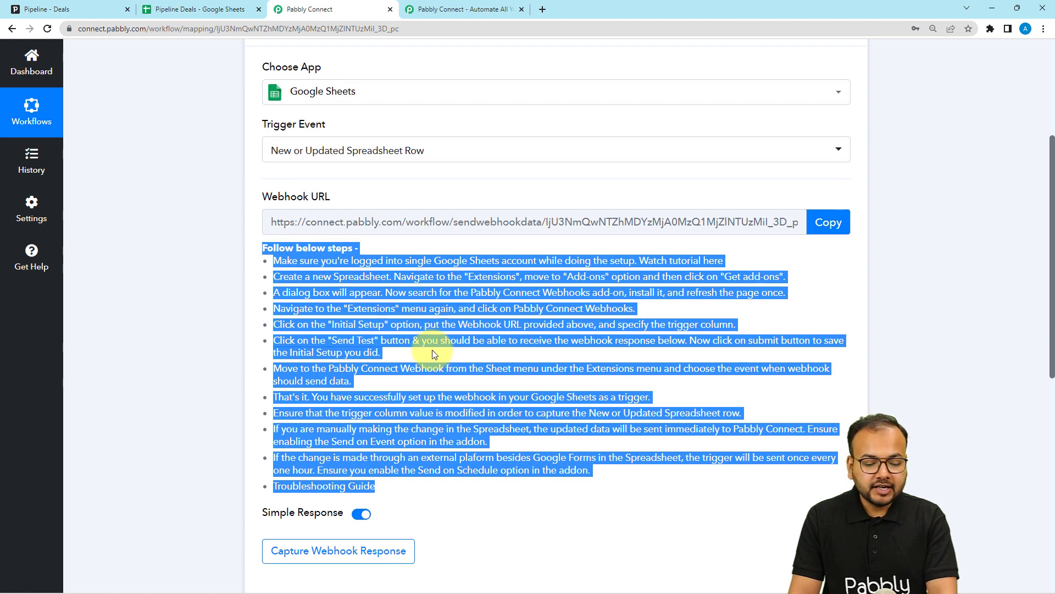
pyautogui.scroll(-3, 432, 351)
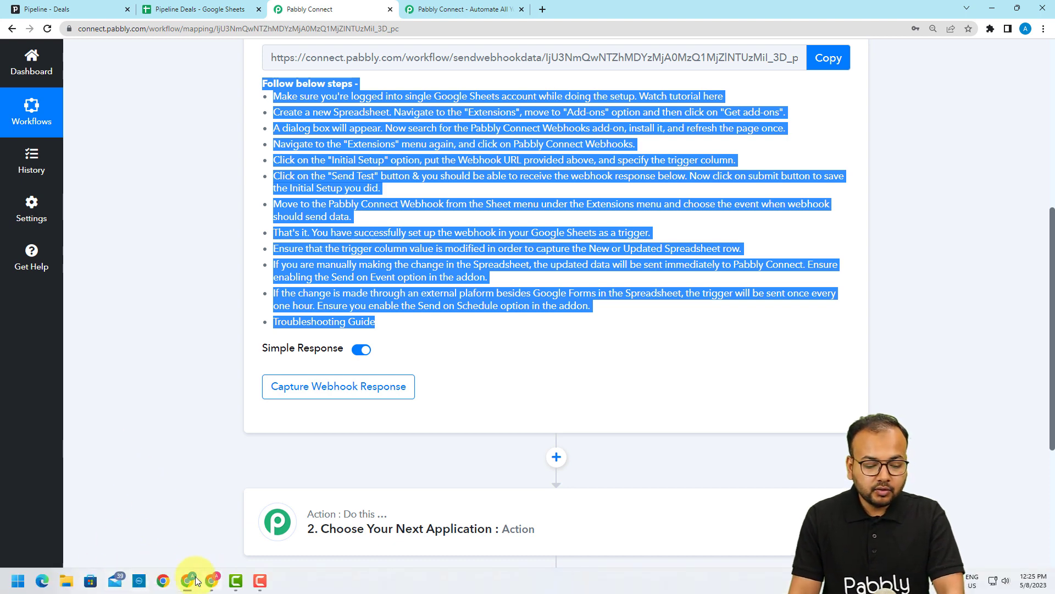
pyautogui.moveTo(188, 581)
pyautogui.click(219, 530)
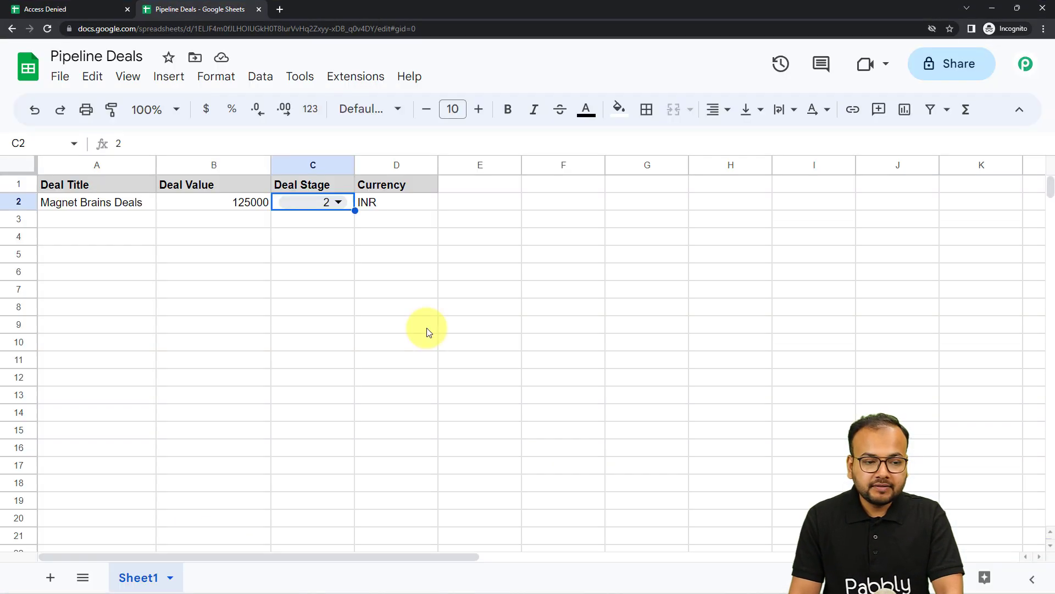
pyautogui.click(358, 296)
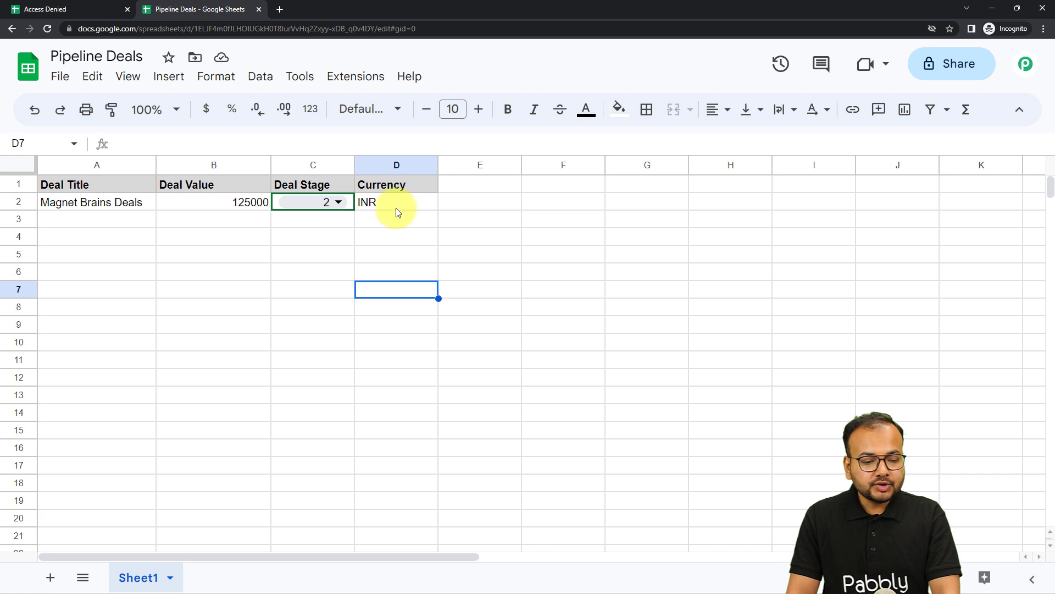
pyautogui.click(338, 203)
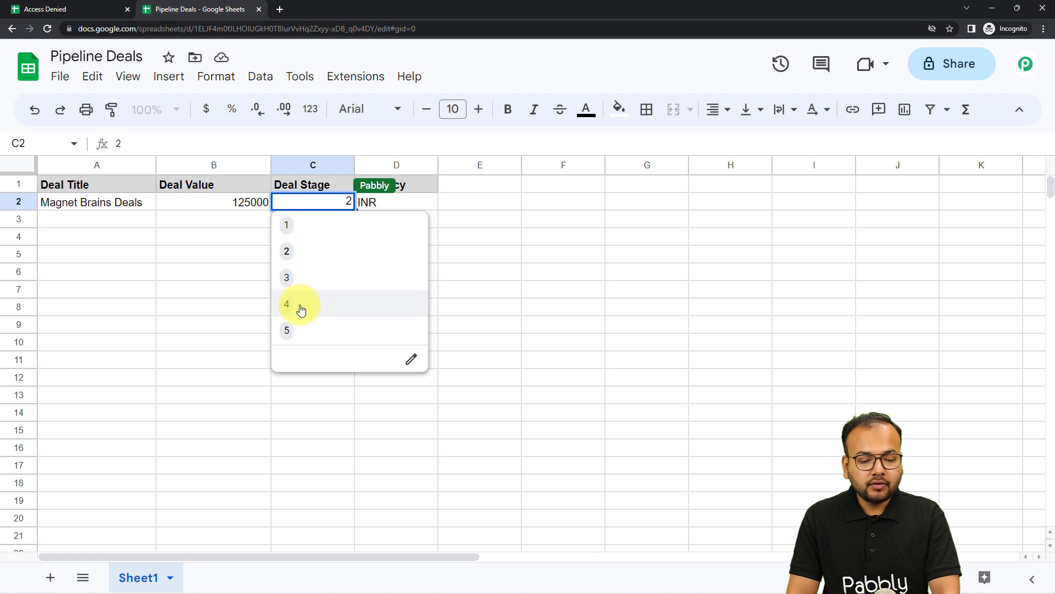
pyautogui.click(222, 260)
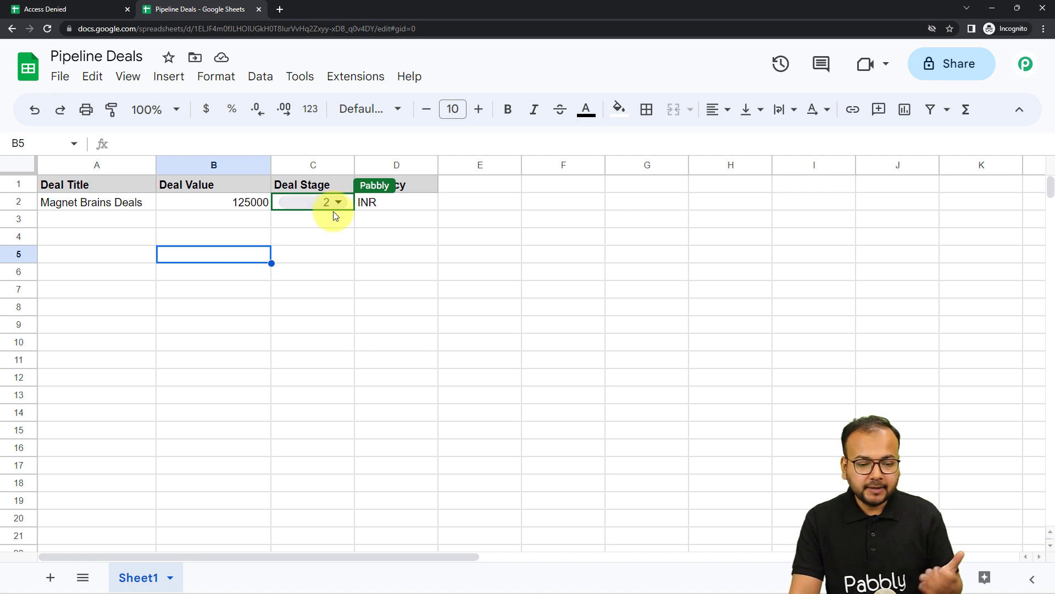
# Look up the Pabbly Connect Webhooks add-on in the Google Workspace Marketplace, close it and reload the spreadsheet
pyautogui.click(355, 77)
pyautogui.moveTo(358, 113)
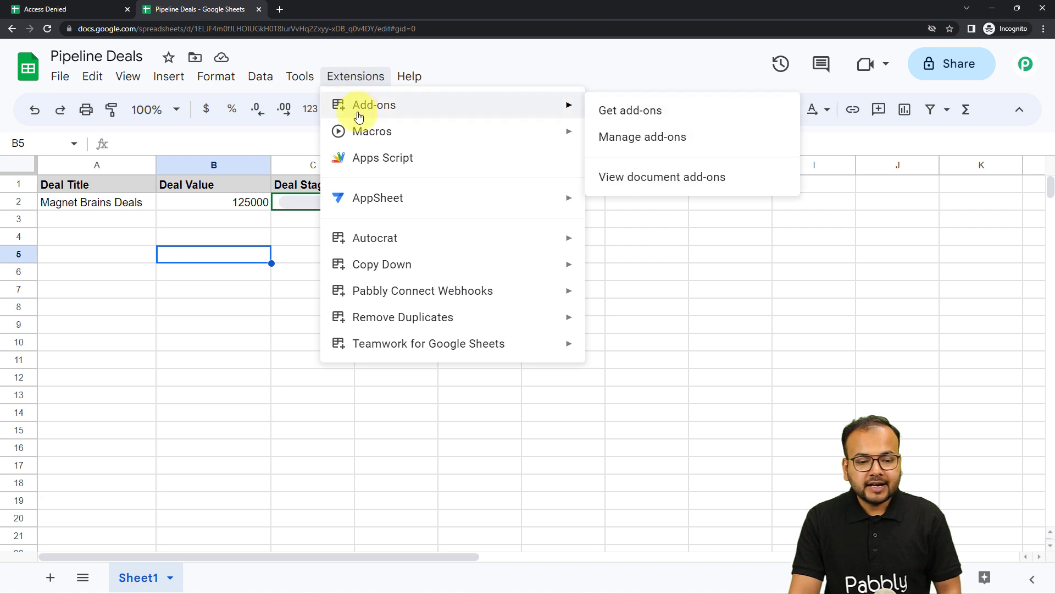
pyautogui.click(623, 112)
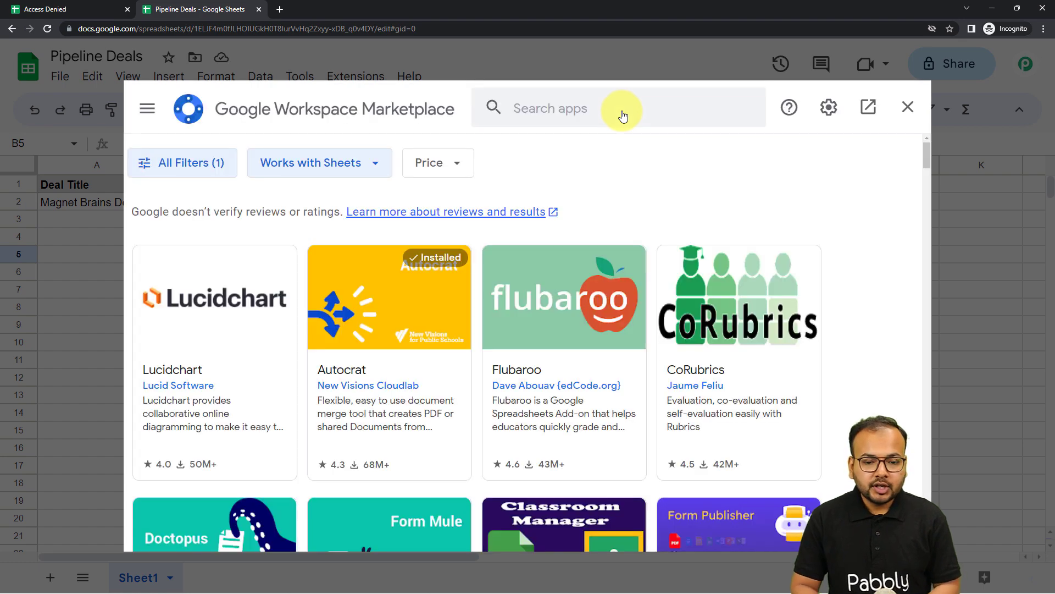
pyautogui.click(614, 108)
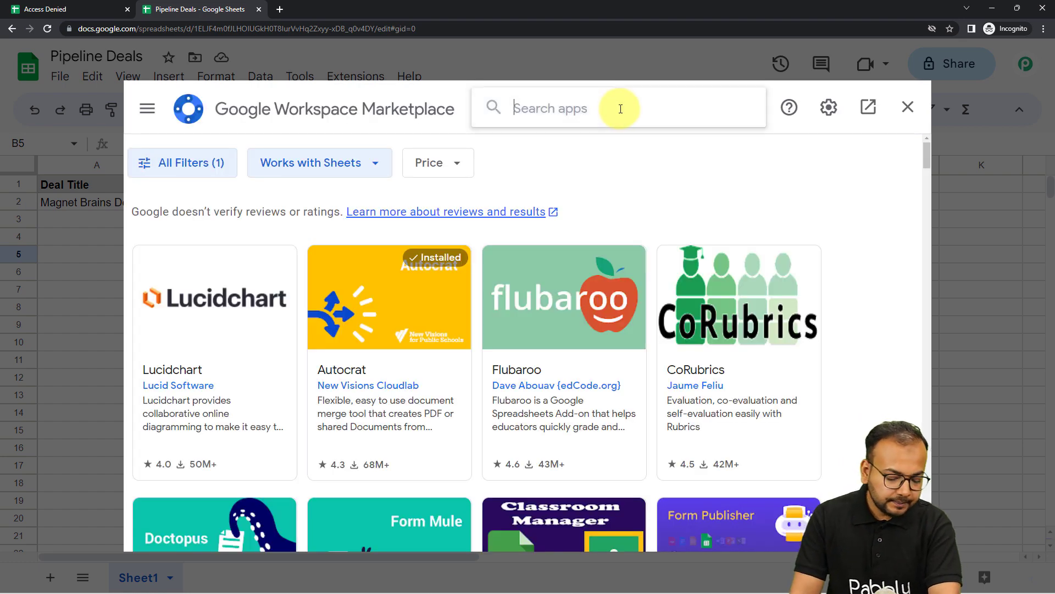
pyautogui.write('pabb')
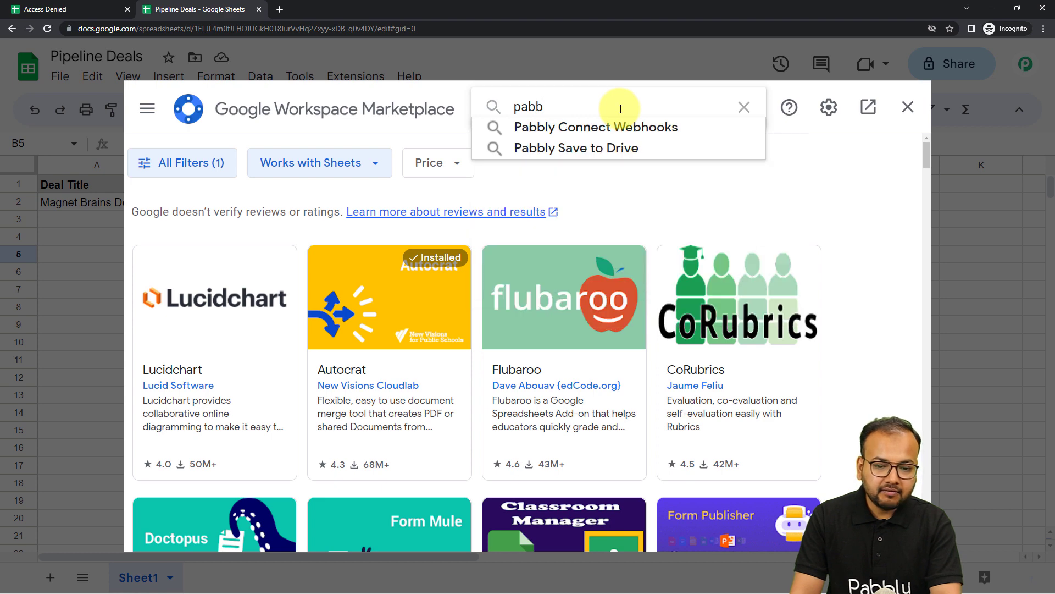
pyautogui.click(594, 129)
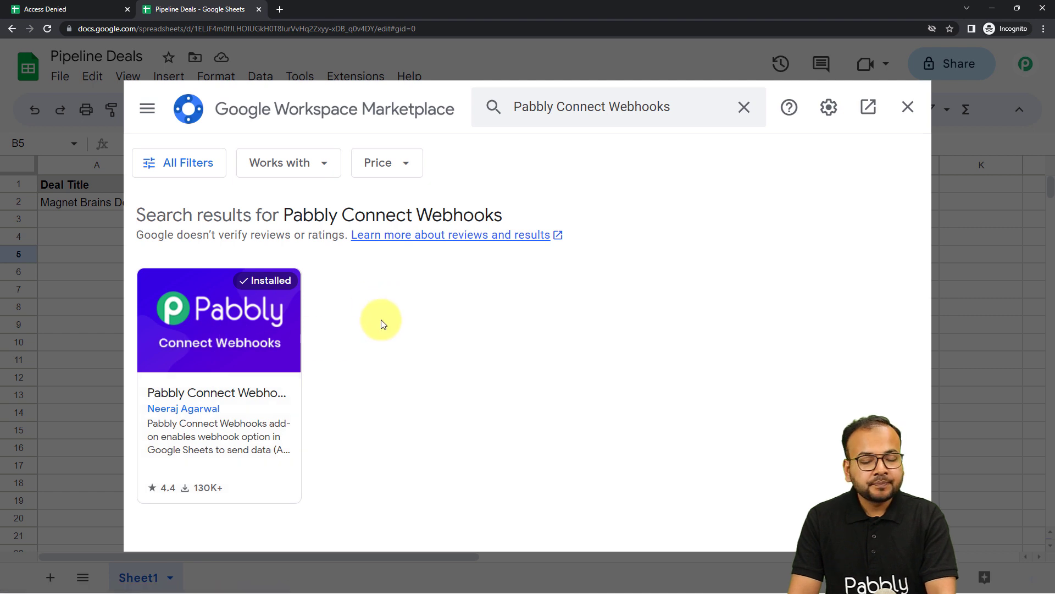
pyautogui.click(908, 107)
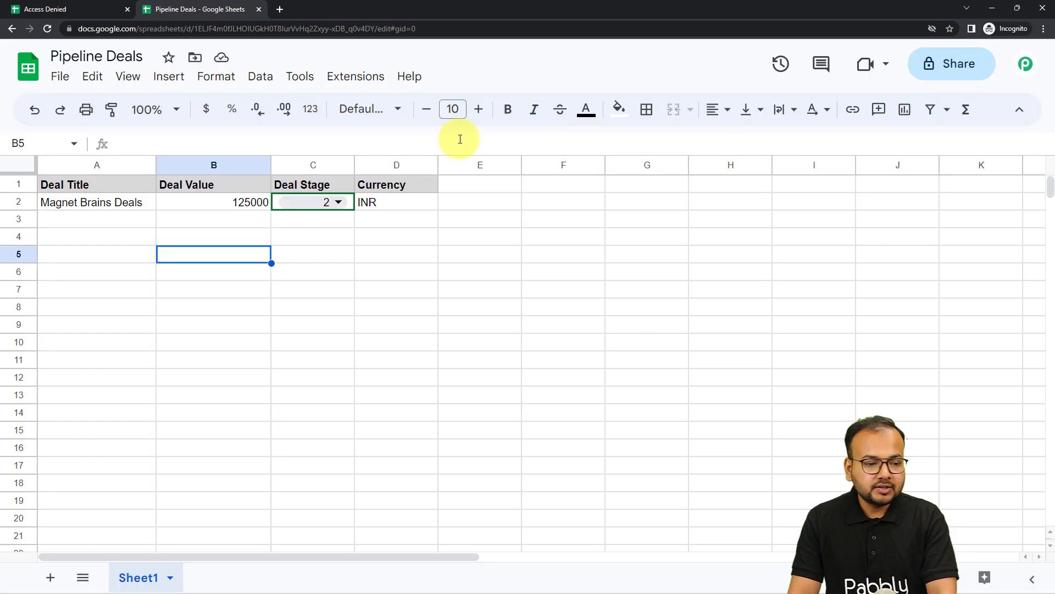
pyautogui.click(47, 29)
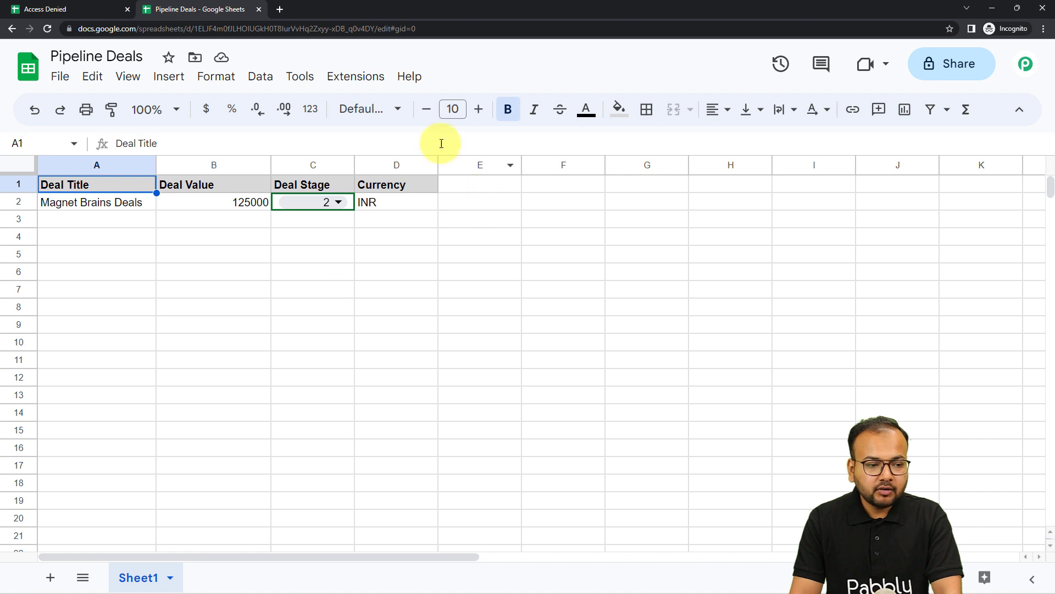
# Open the Pabbly Connect Webhooks add-on's Initial Setup for the sheet and clear the Webhook URL
pyautogui.click(357, 77)
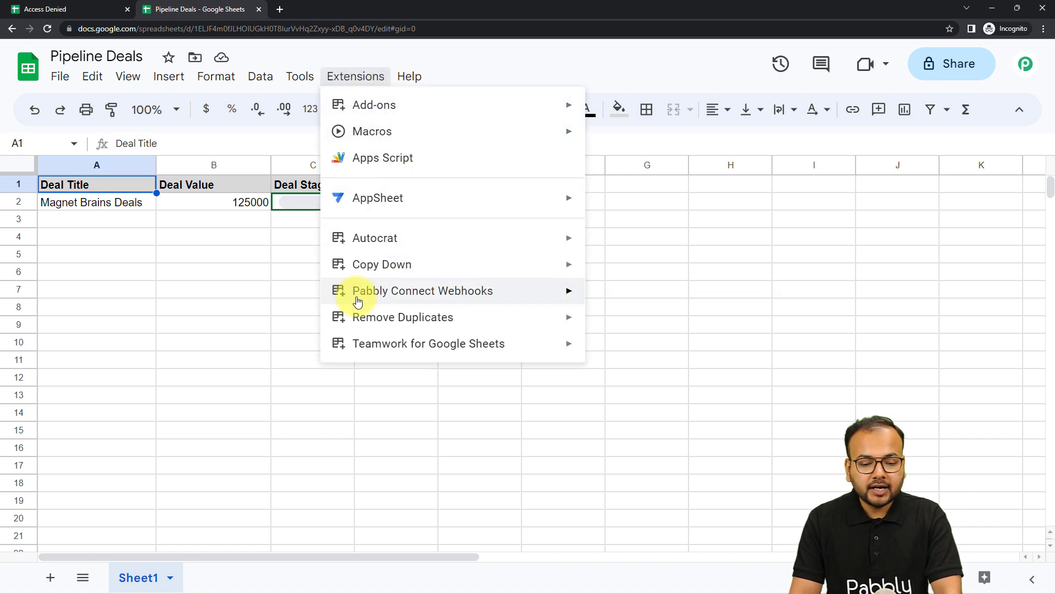
pyautogui.moveTo(371, 294)
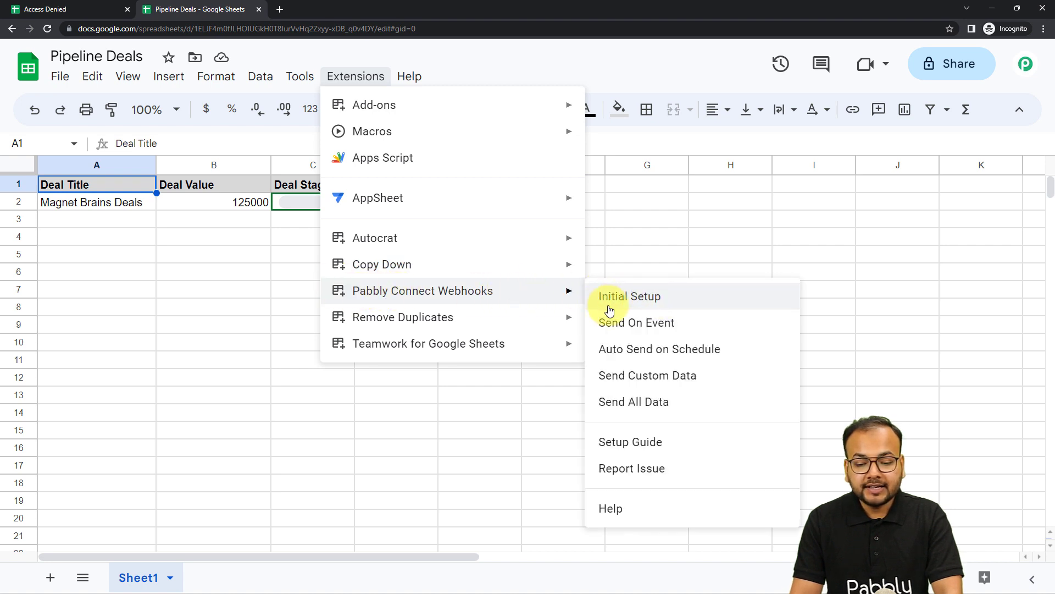
pyautogui.click(633, 295)
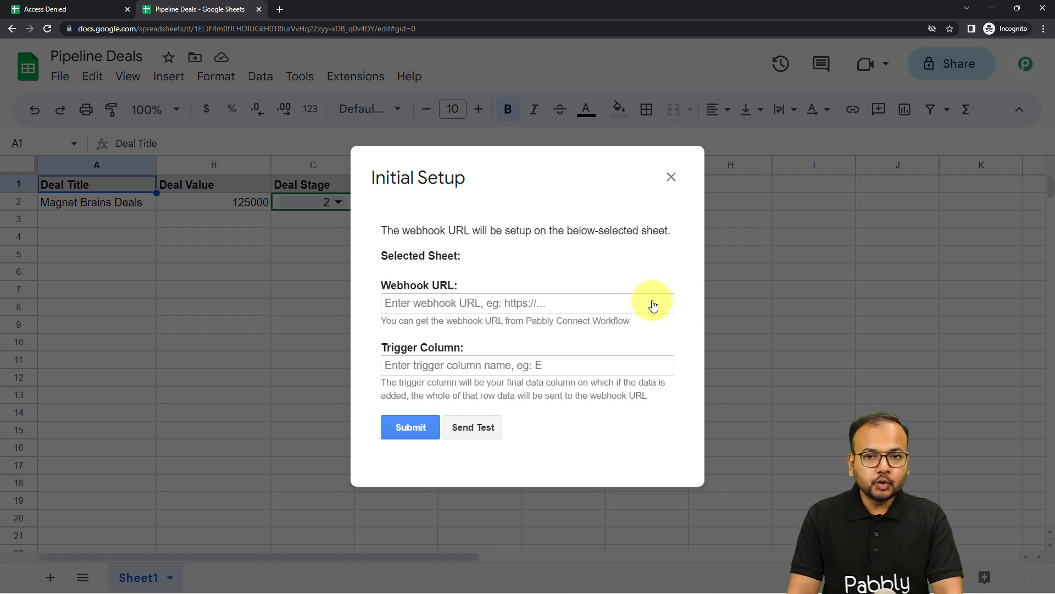
pyautogui.click(488, 305)
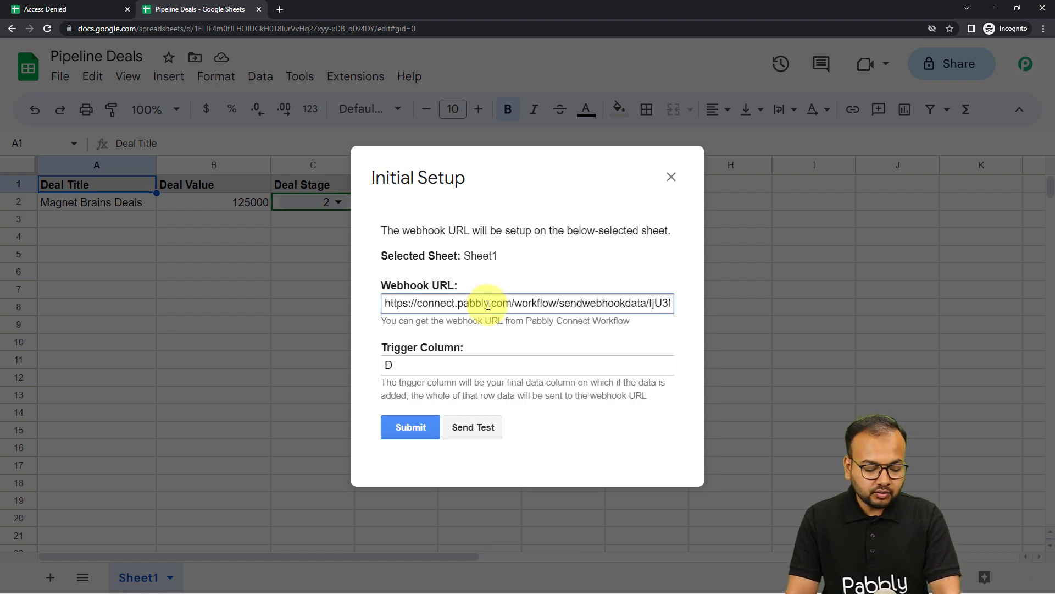
pyautogui.hotkey('ctrl', 'a')
pyautogui.press('BackSpace')
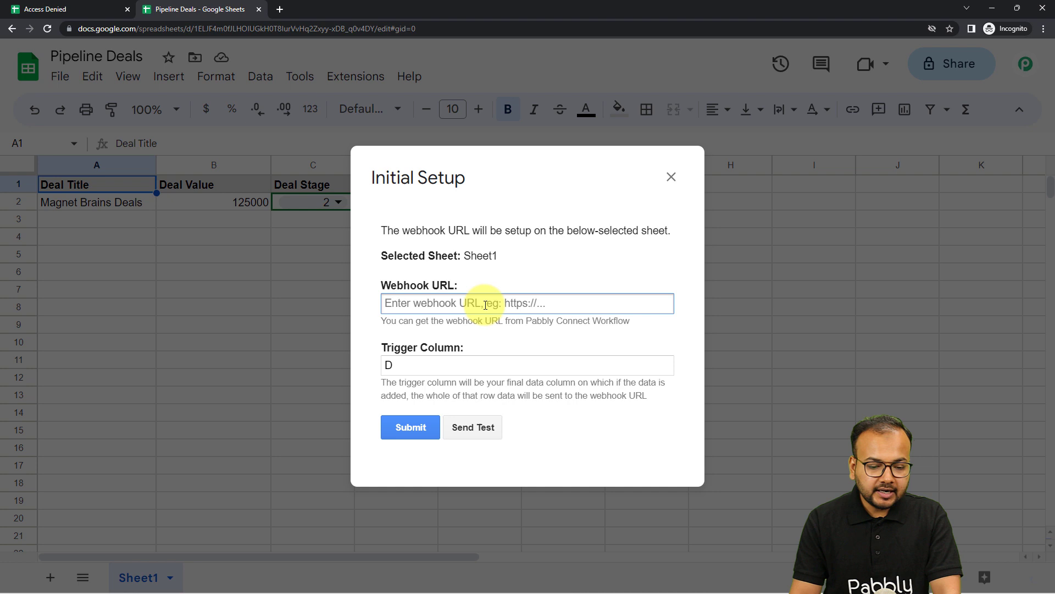
pyautogui.click(421, 365)
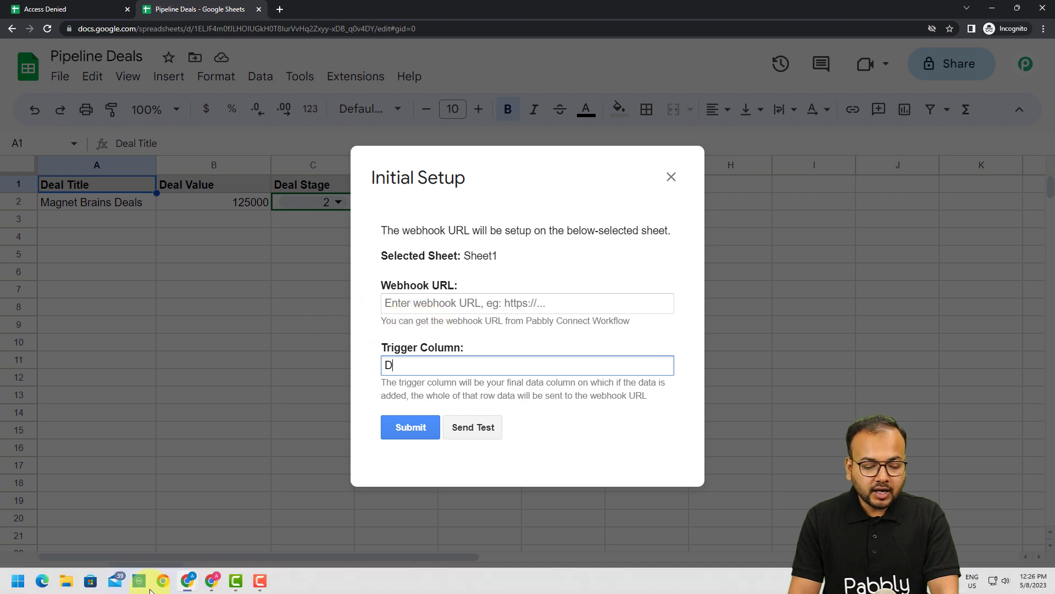
# Switch to the Pabbly Connect workflow and copy the webhook URL of the Google Sheets trigger
pyautogui.moveTo(187, 581)
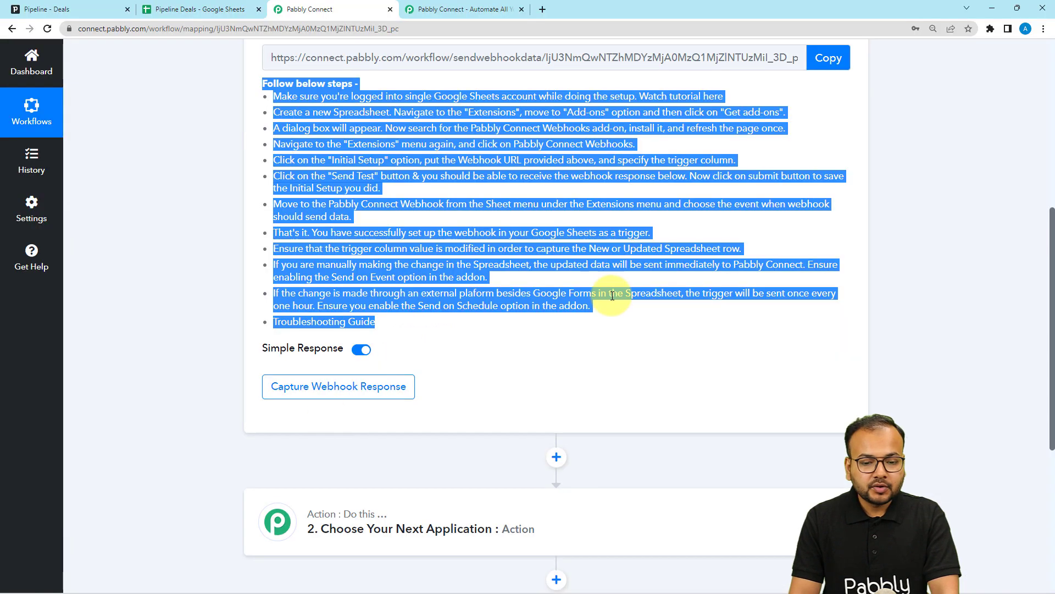
pyautogui.scroll(3, 610, 296)
pyautogui.click(834, 228)
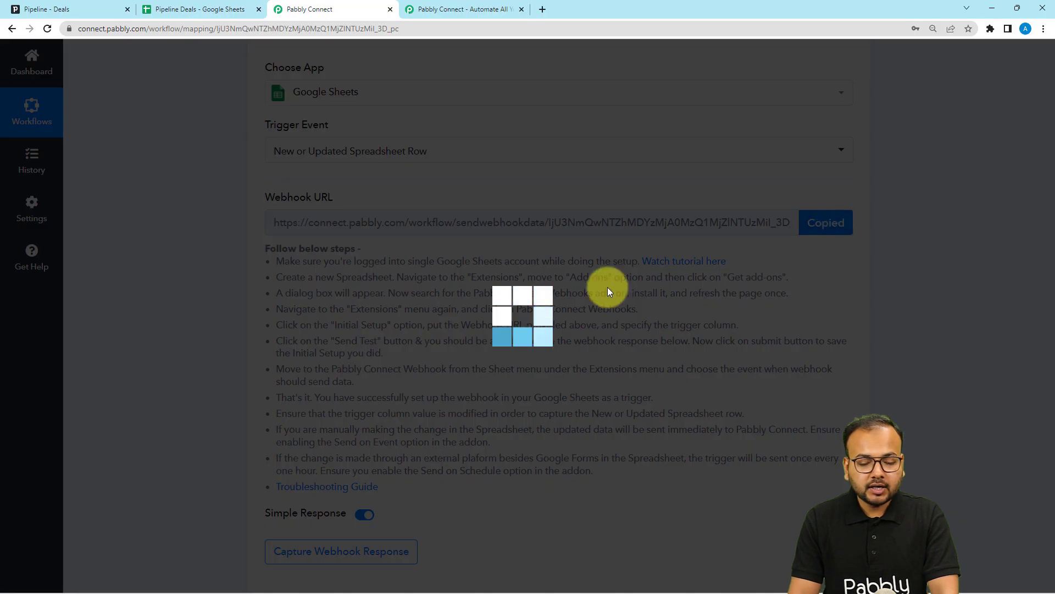
pyautogui.scroll(-1, 371, 241)
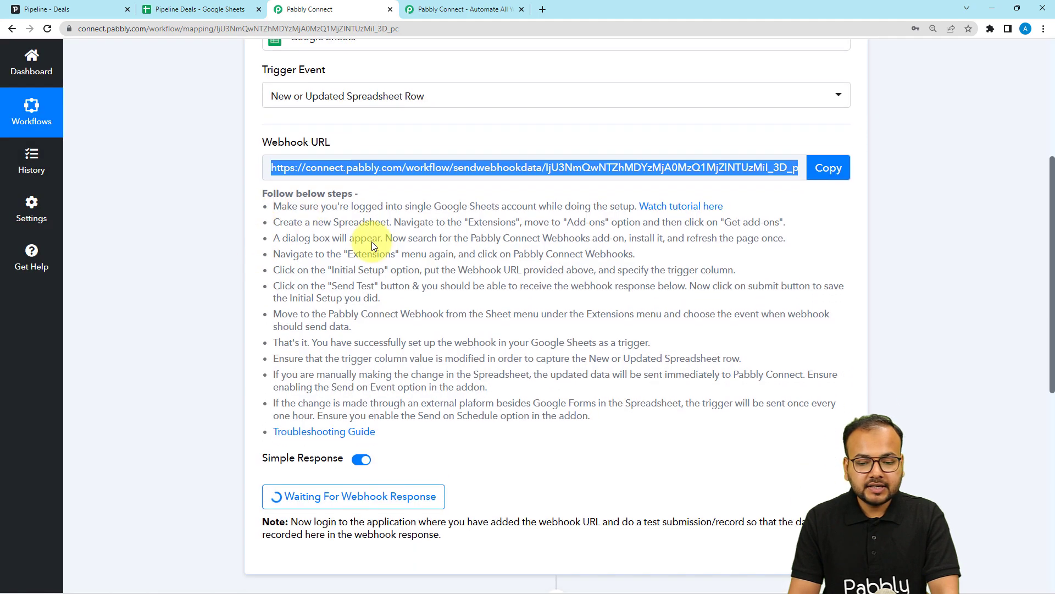
pyautogui.scroll(-2, 686, 242)
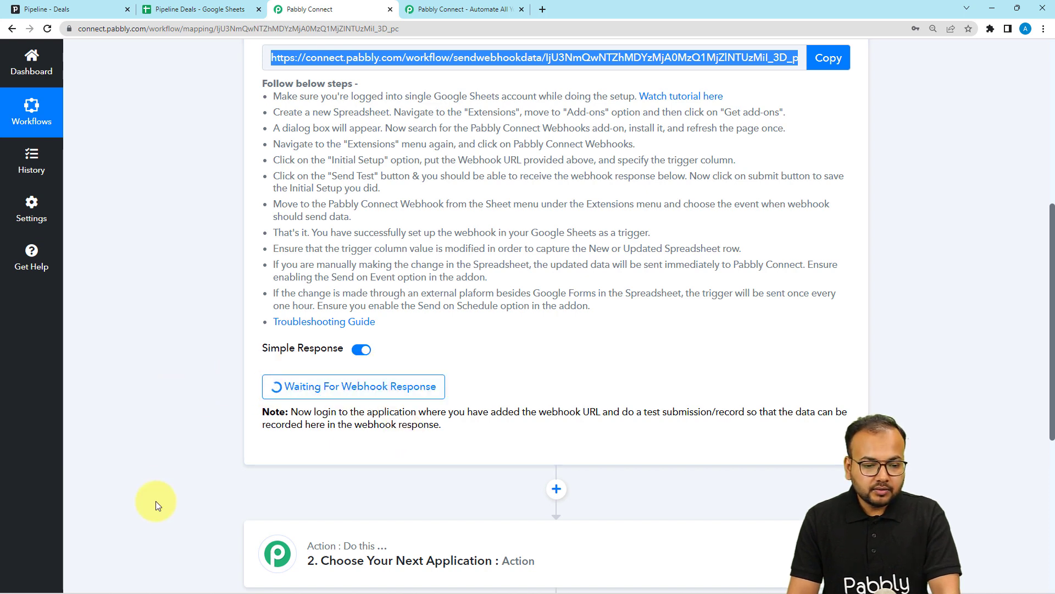
# Switch to the Pipeline Deals spreadsheet and paste the copied webhook URL into the add-on's Initial Setup
pyautogui.moveTo(145, 591)
pyautogui.moveTo(186, 582)
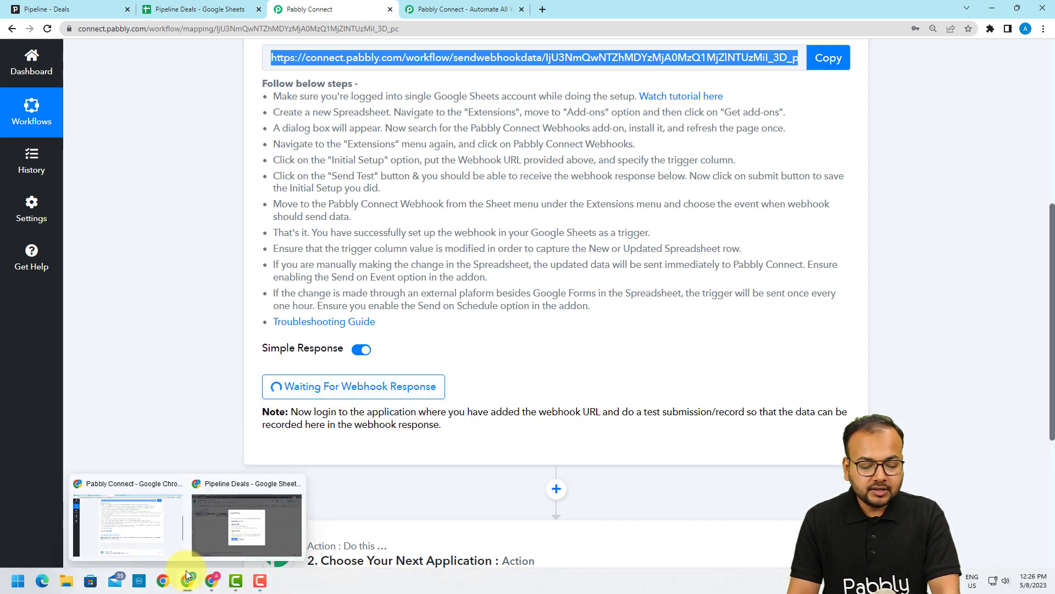
pyautogui.click(198, 550)
pyautogui.rightClick(425, 308)
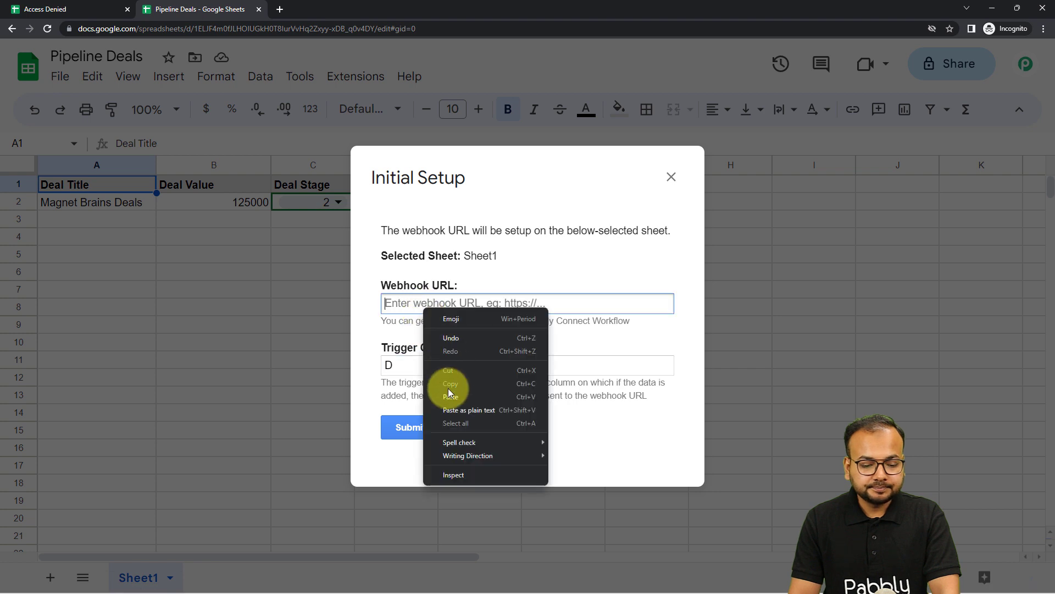
pyautogui.click(447, 400)
pyautogui.press('Tab')
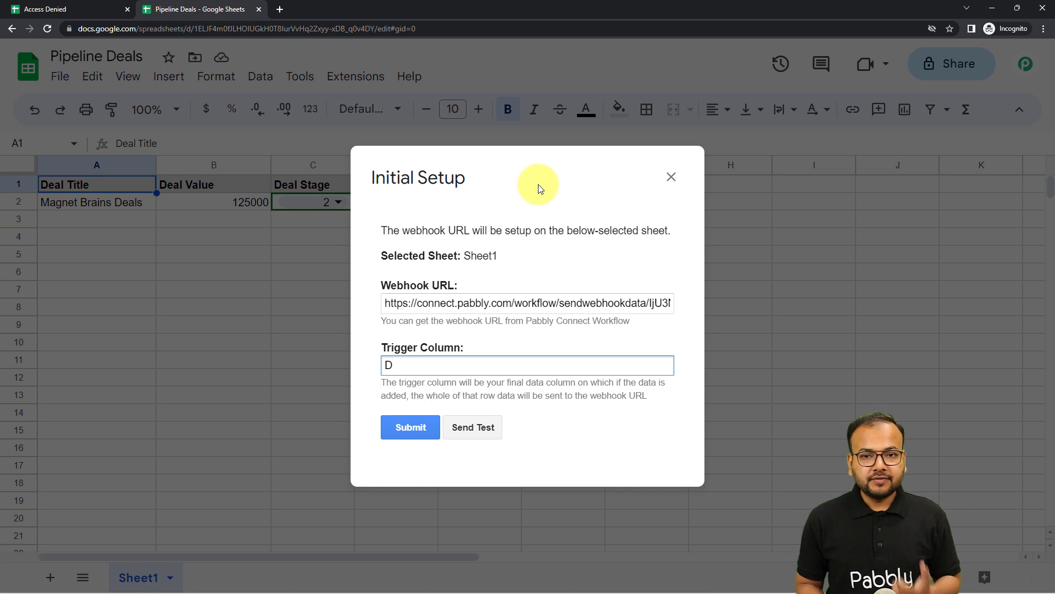
# Move the Initial Setup dialog aside to compare trigger column D with the sheet's last data column, and move it back
pyautogui.moveTo(529, 178); pyautogui.dragTo(730, 242)
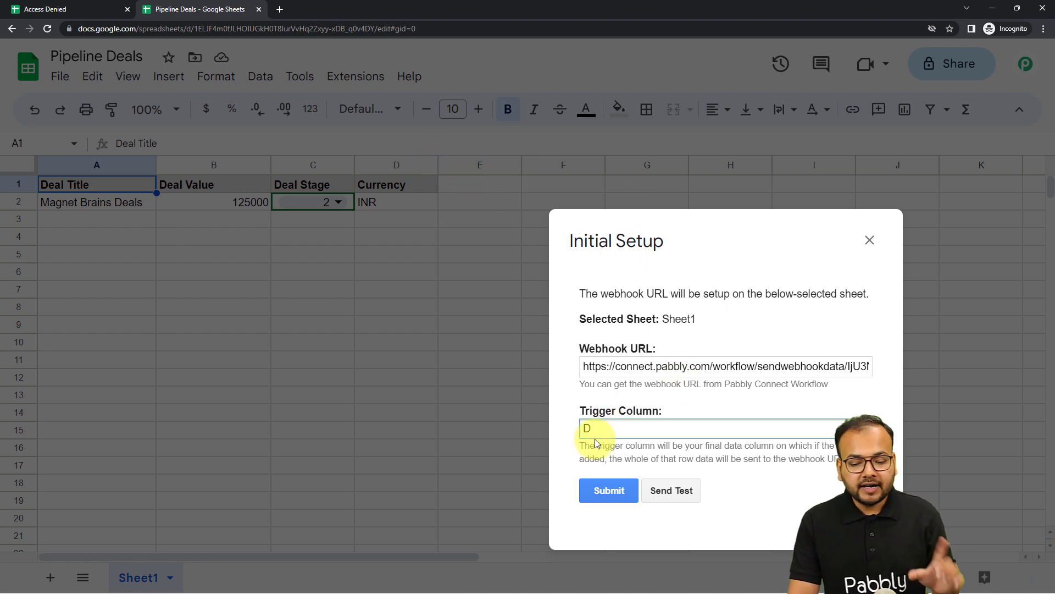
pyautogui.click(431, 215)
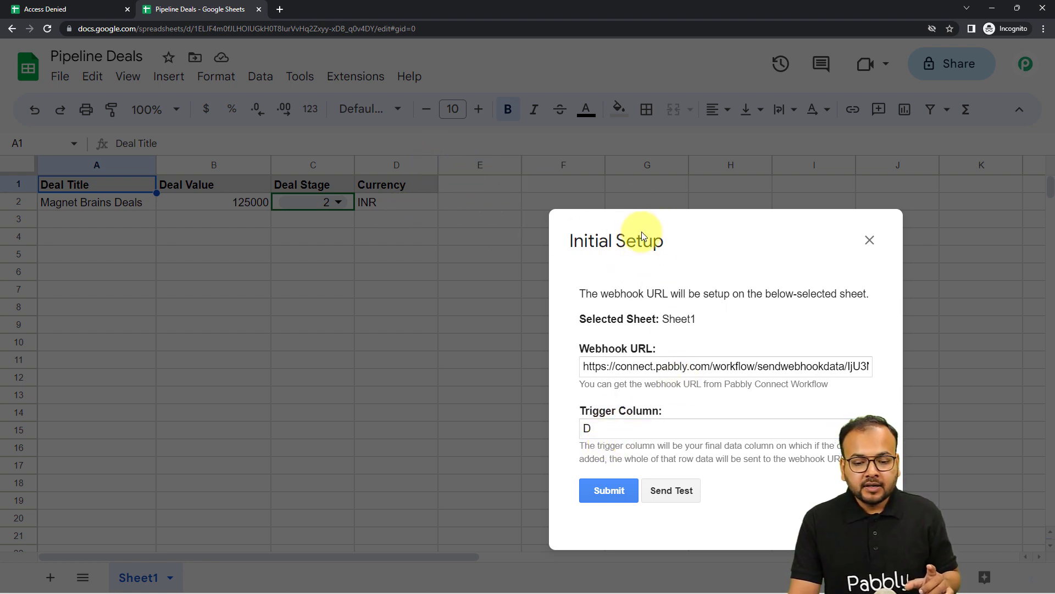
pyautogui.moveTo(642, 232); pyautogui.dragTo(402, 201)
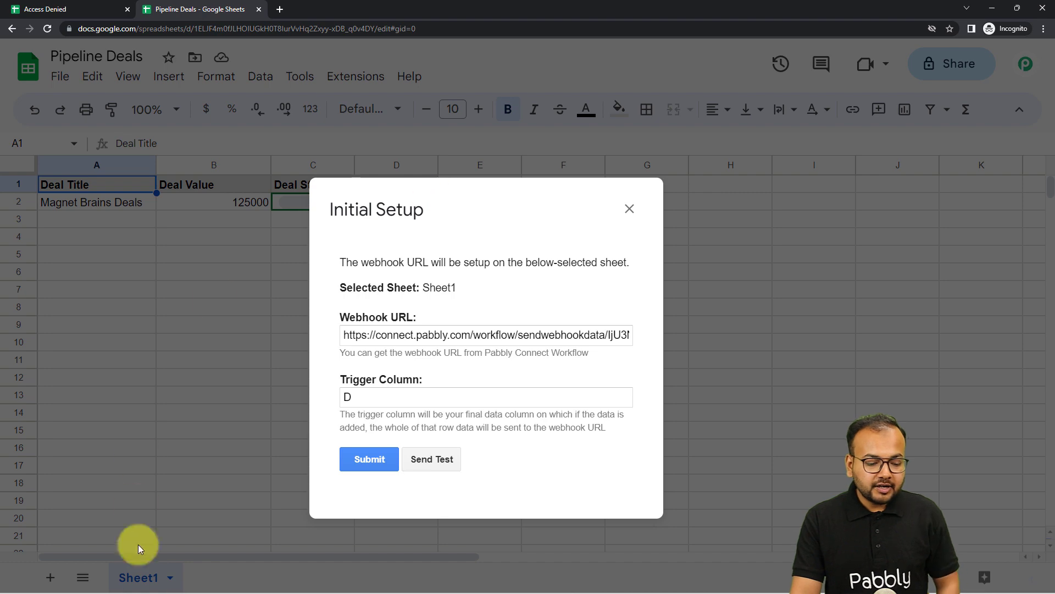
# Switch to the Pabbly Connect workflow and read the note on doing a test submission for the webhook response
pyautogui.moveTo(177, 584)
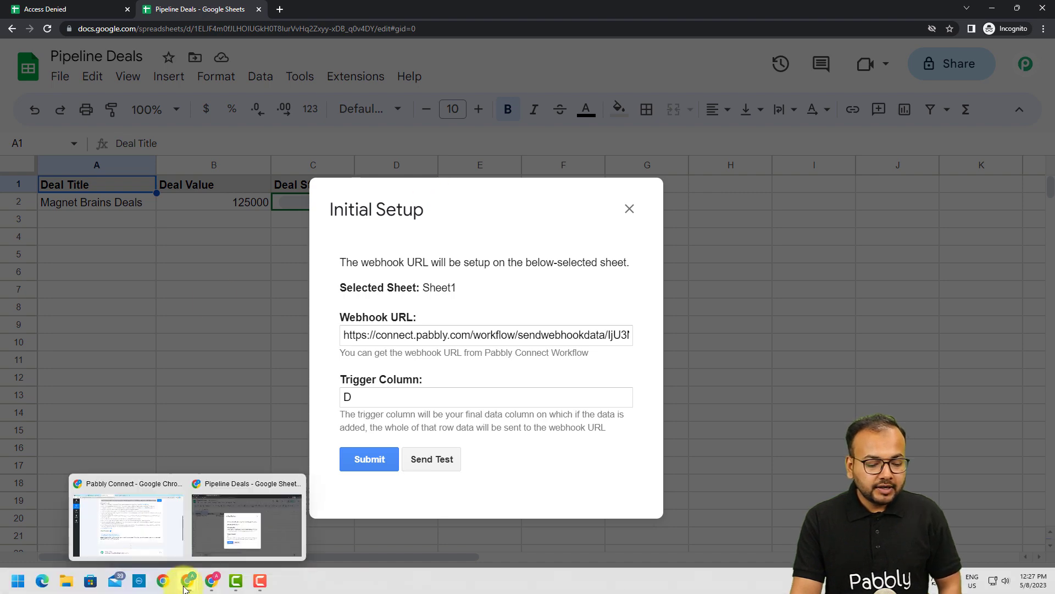
pyautogui.click(162, 525)
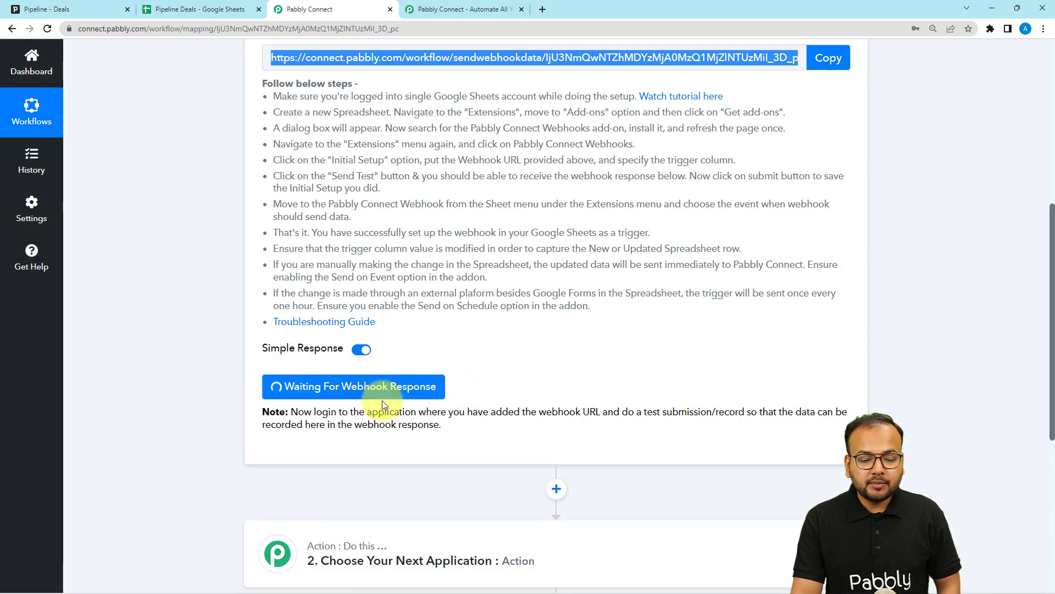
pyautogui.scroll(-1, 511, 392)
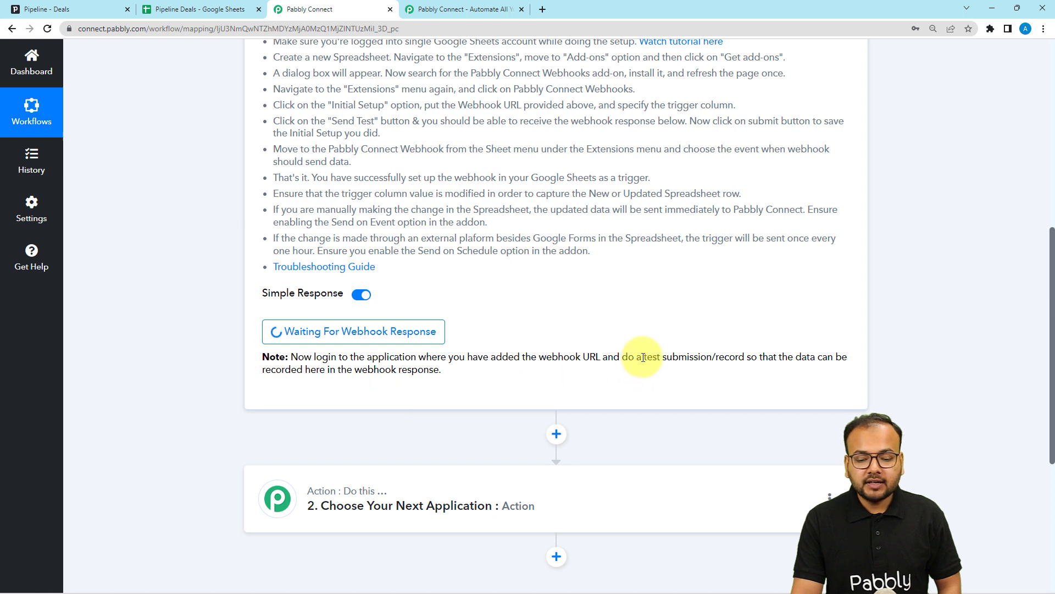
pyautogui.moveTo(644, 358); pyautogui.dragTo(710, 360)
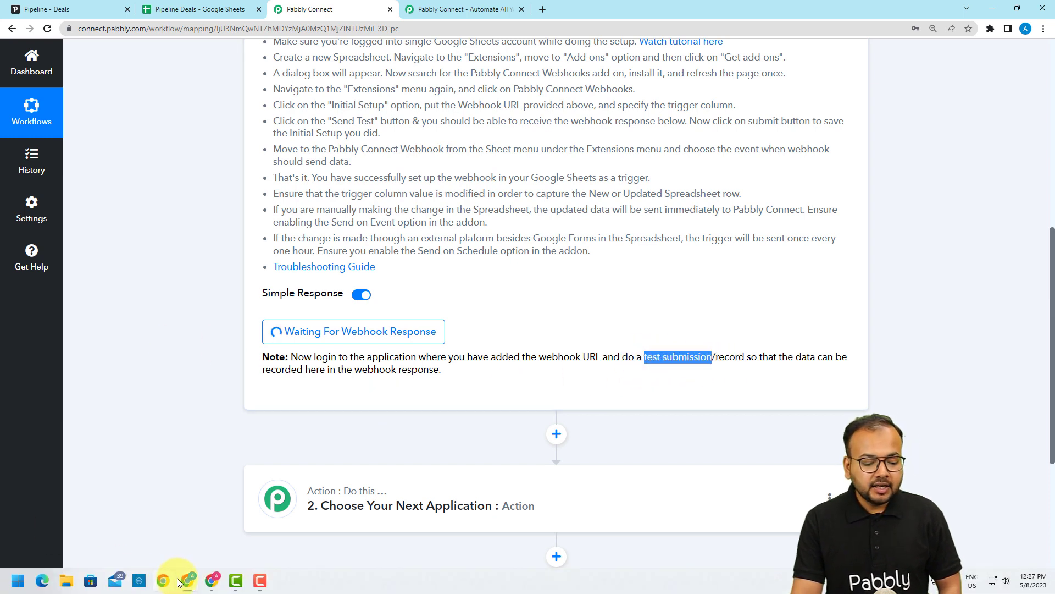
# Switch back to the Pipeline Deals spreadsheet and send test data to the webhook from the Initial Setup
pyautogui.moveTo(183, 582)
pyautogui.click(225, 529)
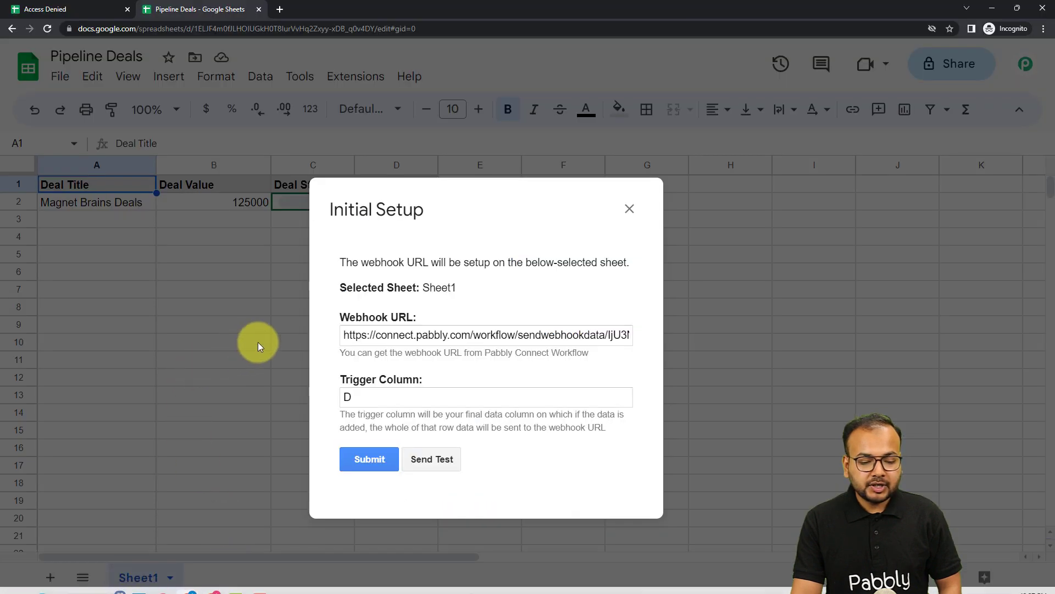
pyautogui.click(436, 461)
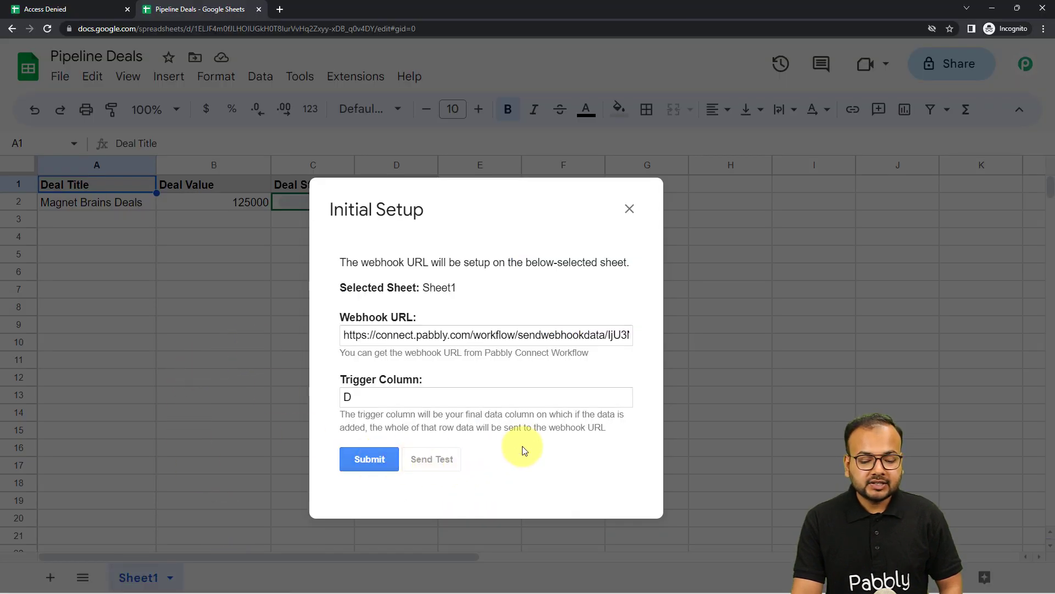
pyautogui.scroll(-1, 524, 446)
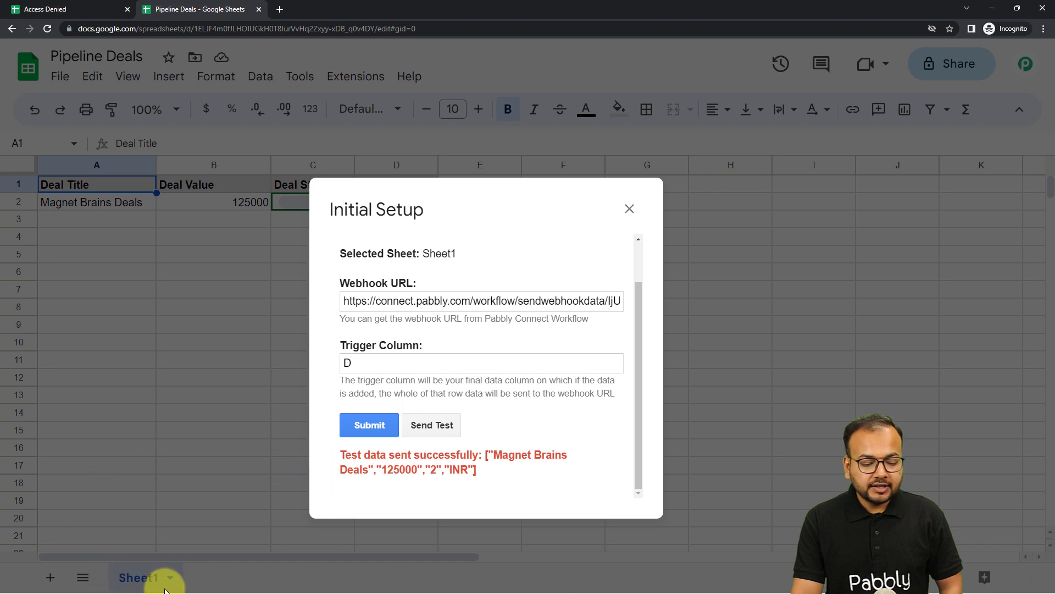
# Switch to the Pabbly Connect workflow and examine the spreadsheet, row and deal values in the received webhook response
pyautogui.moveTo(180, 592)
pyautogui.click(161, 540)
pyautogui.scroll(-3, 118, 405)
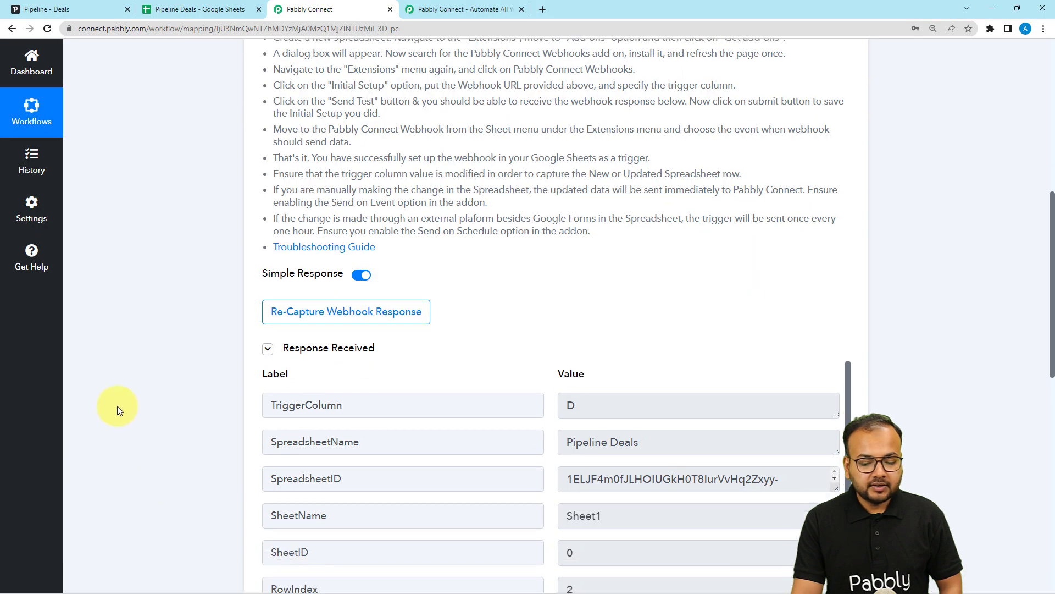
pyautogui.scroll(-2, 117, 406)
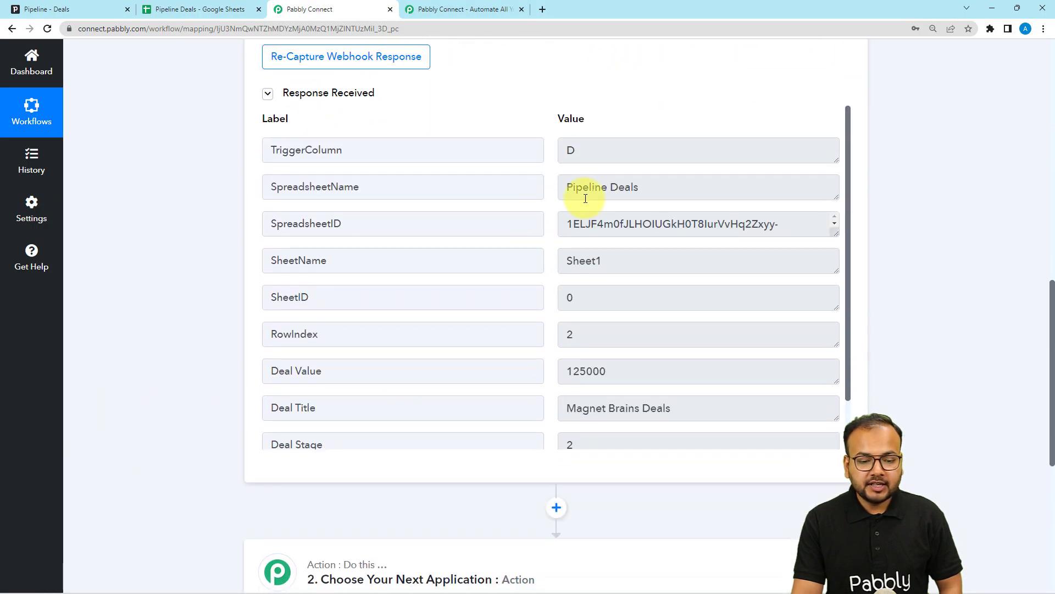
pyautogui.moveTo(648, 188); pyautogui.dragTo(513, 186)
pyautogui.click(619, 266)
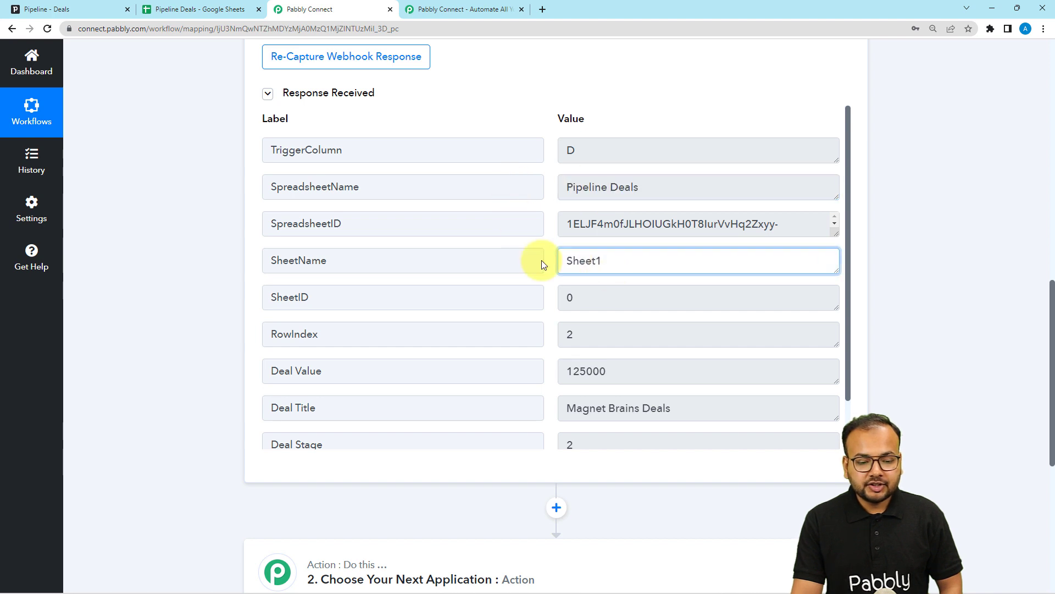
pyautogui.scroll(-1, 588, 311)
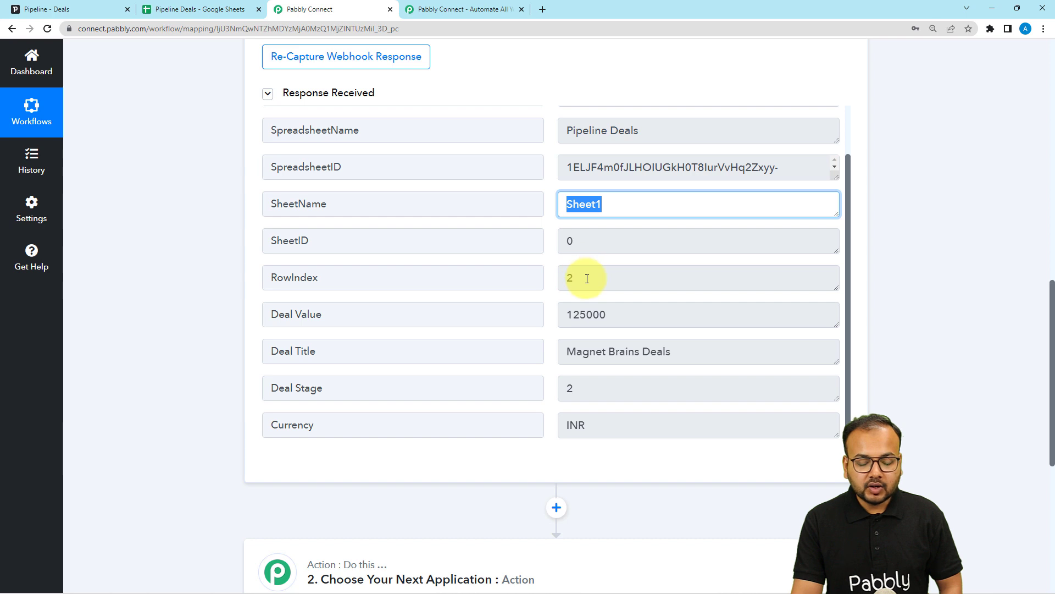
pyautogui.moveTo(587, 279); pyautogui.dragTo(549, 279)
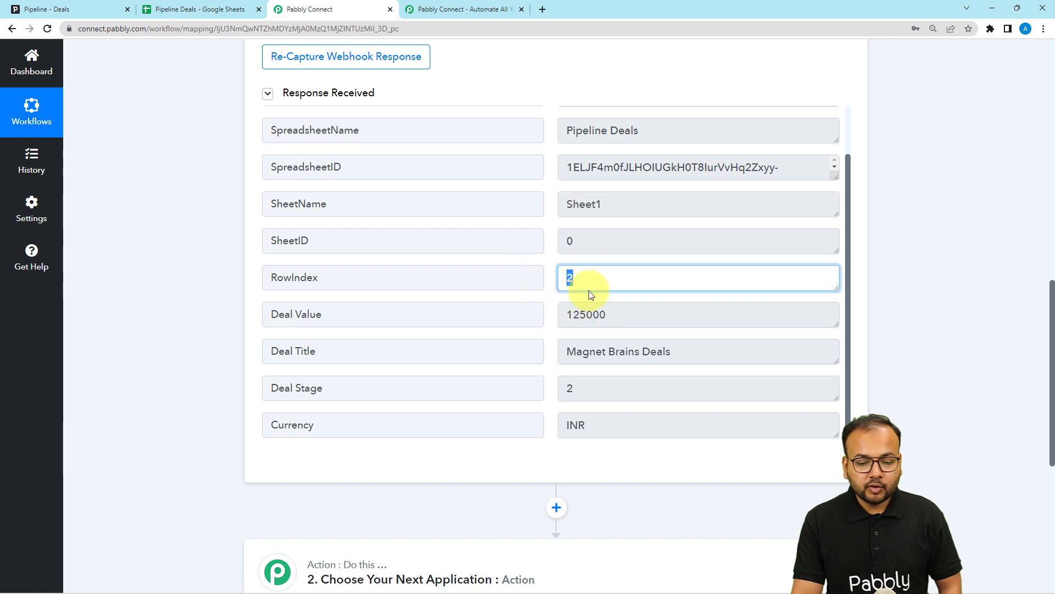
pyautogui.moveTo(609, 321); pyautogui.dragTo(515, 330)
pyautogui.moveTo(677, 358); pyautogui.dragTo(493, 357)
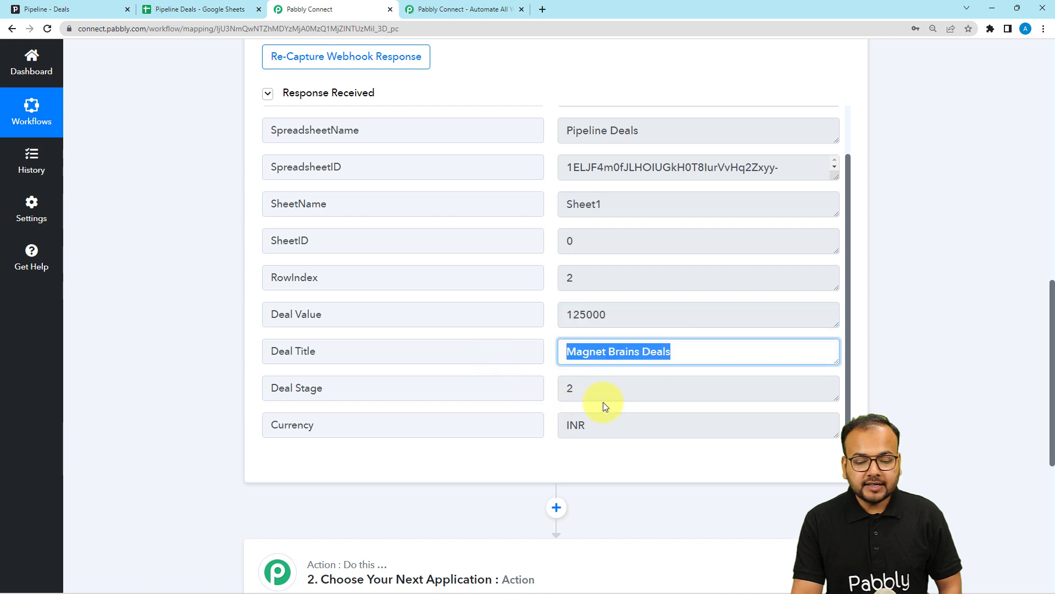
pyautogui.moveTo(603, 397); pyautogui.dragTo(550, 391)
pyautogui.moveTo(652, 431); pyautogui.dragTo(470, 422)
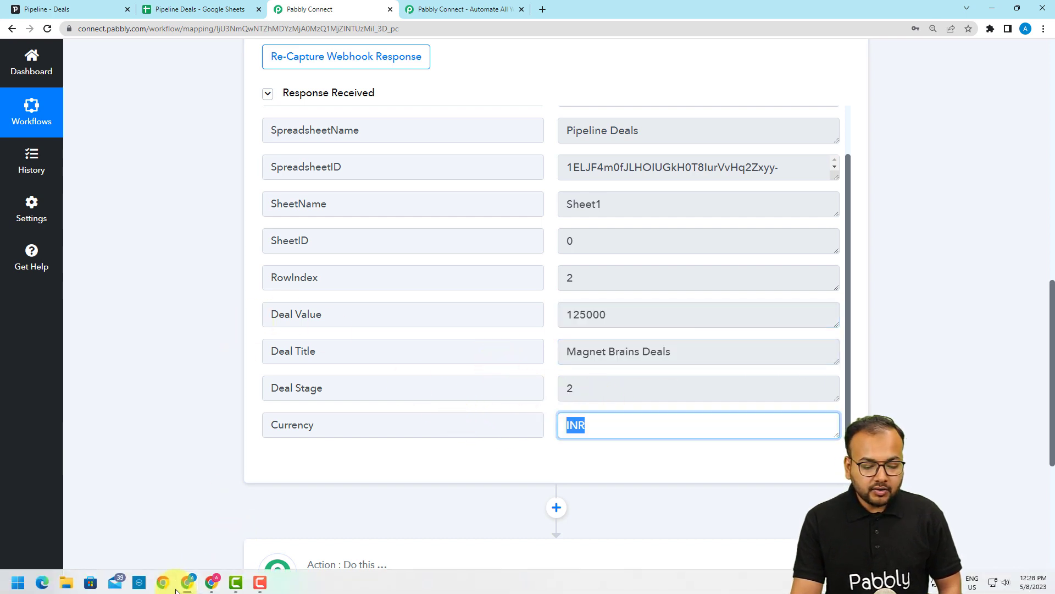
# Return to the Pipeline Deals spreadsheet, submit the webhook's Initial Setup and close its dialog
pyautogui.moveTo(188, 581)
pyautogui.click(212, 536)
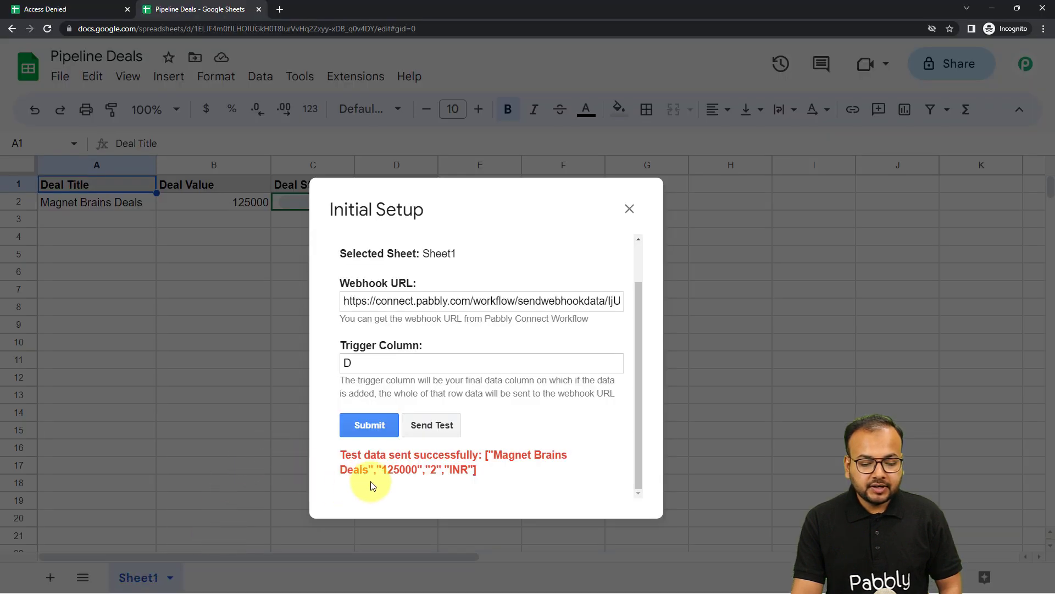
pyautogui.click(354, 425)
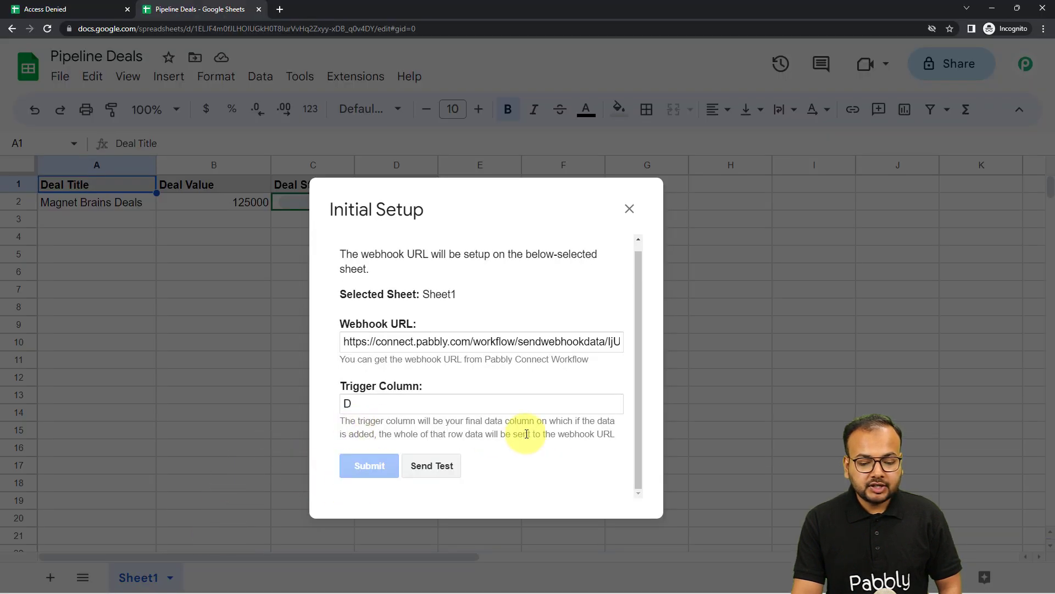
pyautogui.click(630, 209)
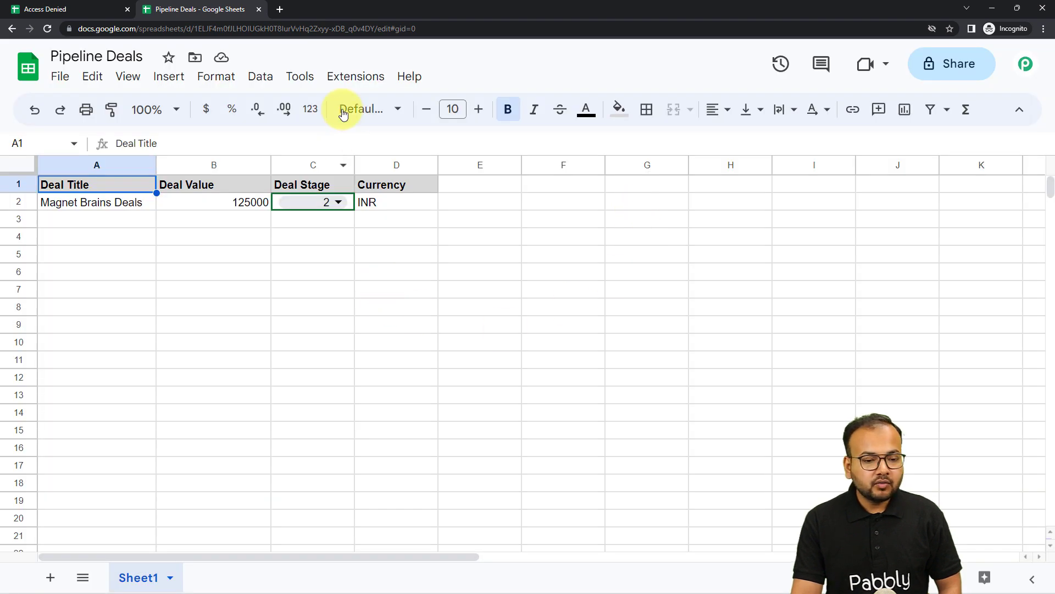
# Enable Send On Event in the Pabbly Connect Webhooks add-on for the Pipeline Deals spreadsheet
pyautogui.click(343, 76)
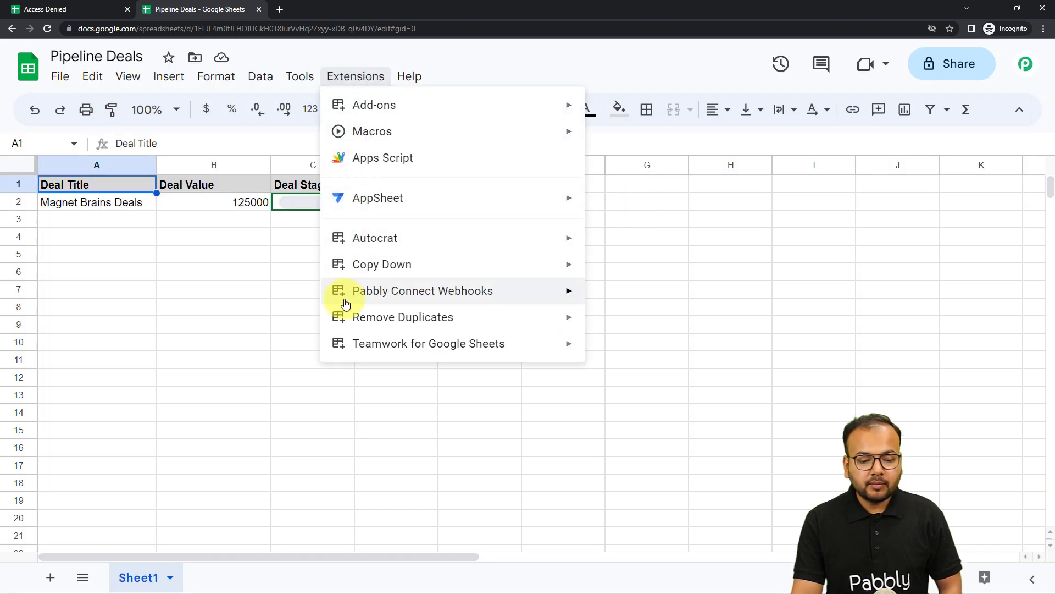
pyautogui.moveTo(342, 303)
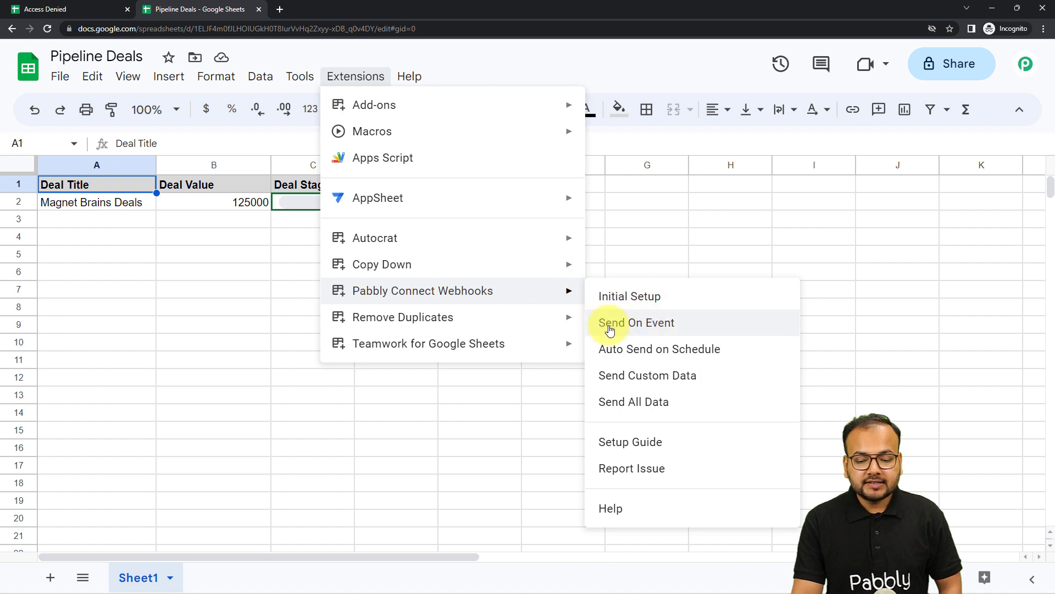
pyautogui.click(669, 325)
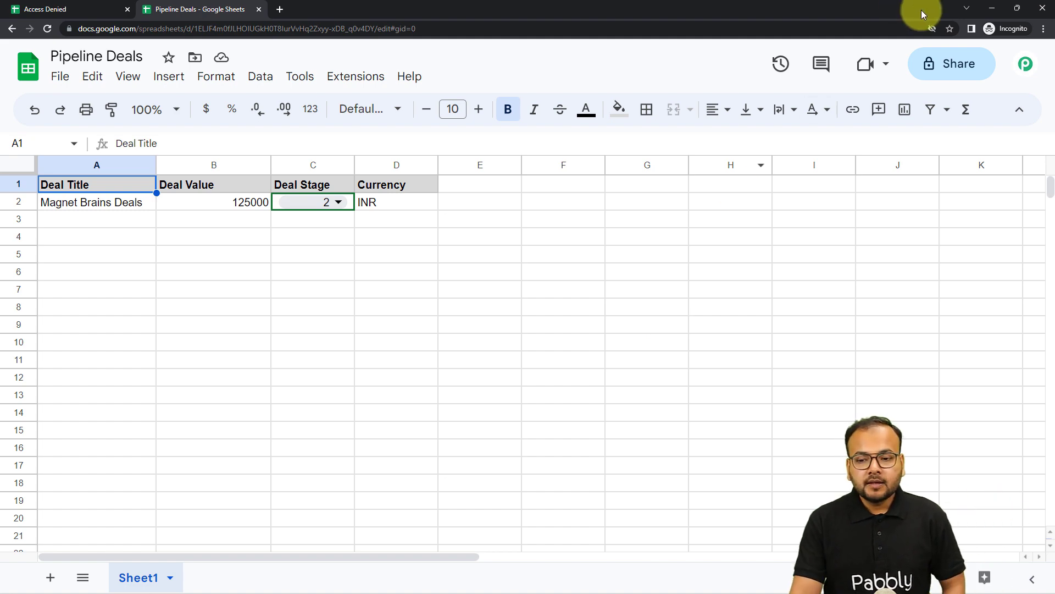
# Switch back to the Pabbly Connect workflow and set its action step to PipeDrive with the Create Deal action event
pyautogui.click(989, 9)
pyautogui.scroll(-6, 191, 273)
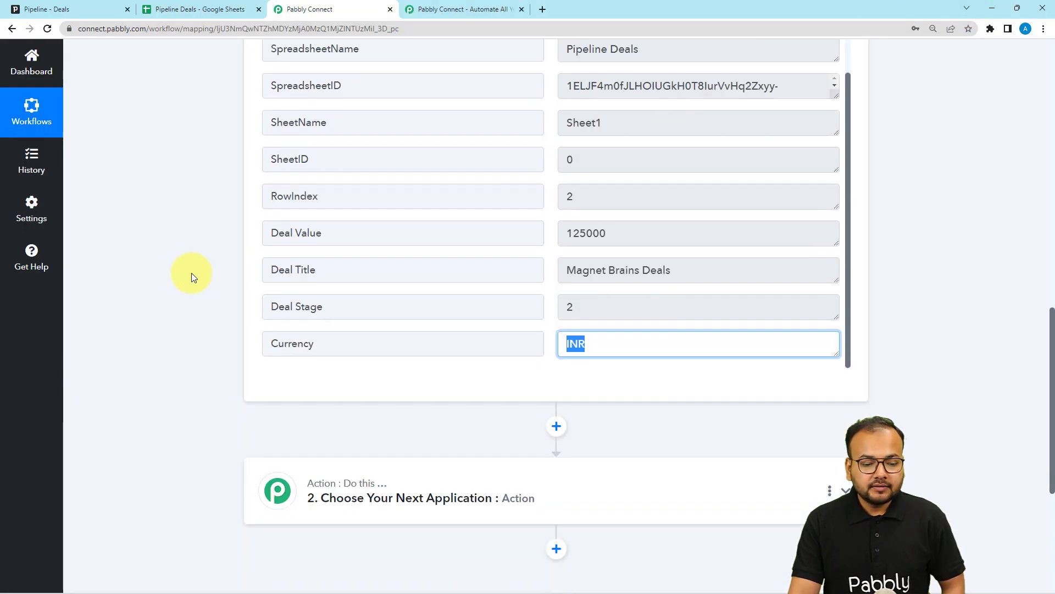
pyautogui.click(189, 276)
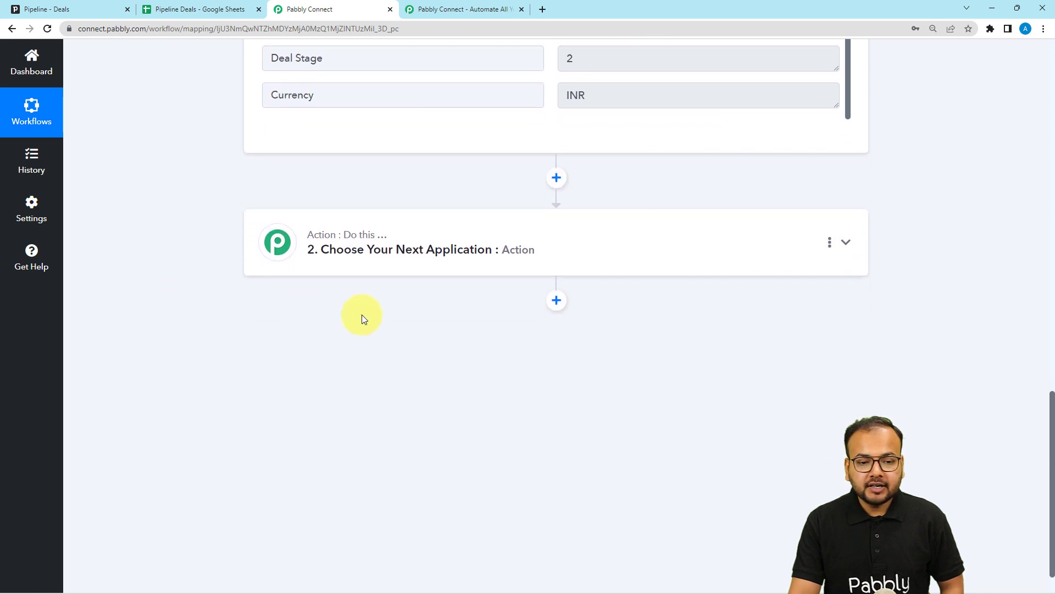
pyautogui.click(403, 246)
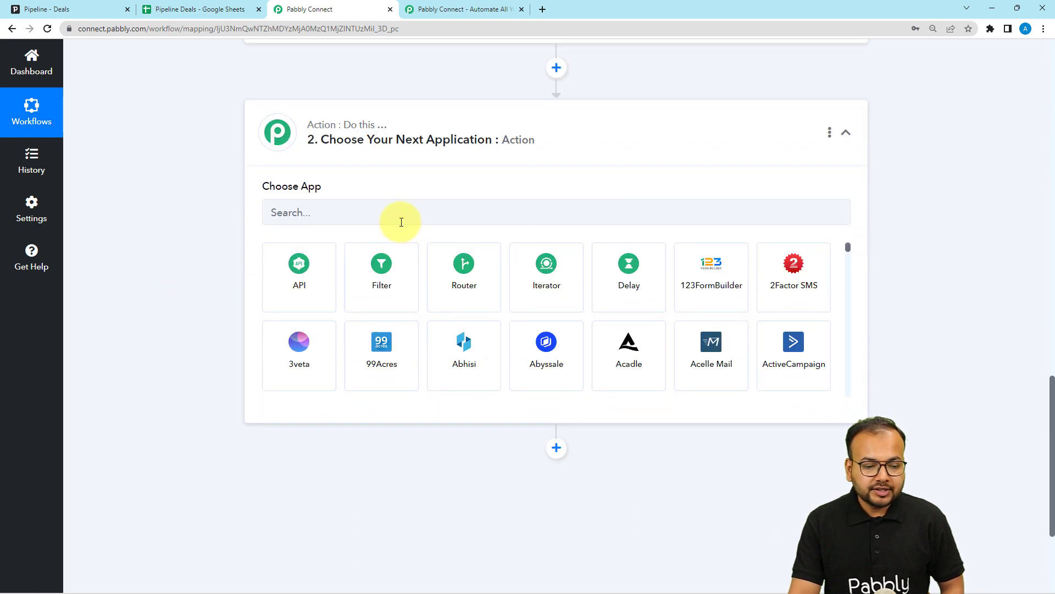
pyautogui.click(402, 219)
pyautogui.write('pip')
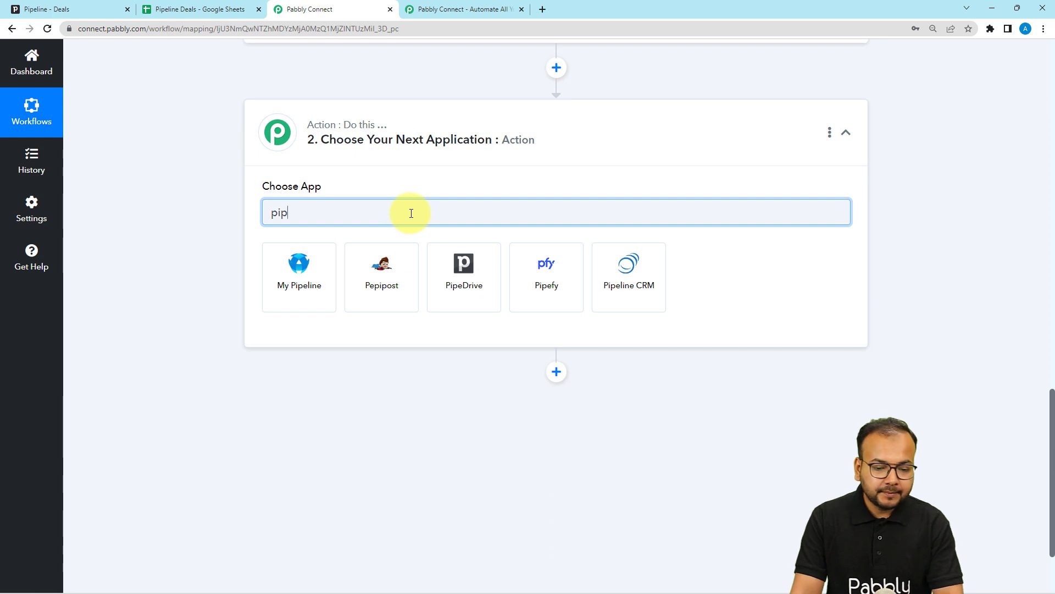
pyautogui.click(483, 301)
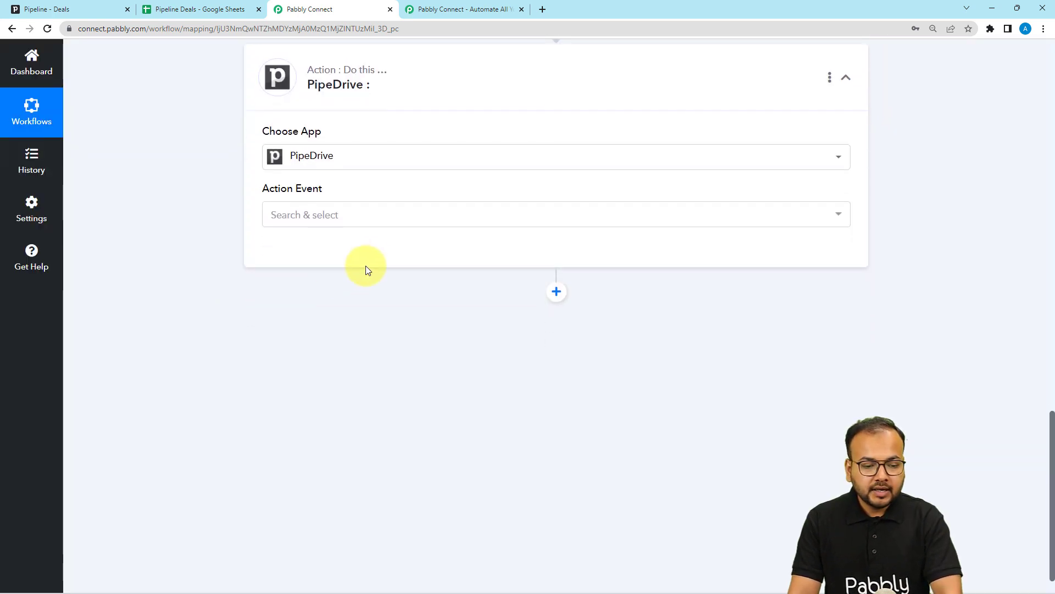
pyautogui.click(344, 221)
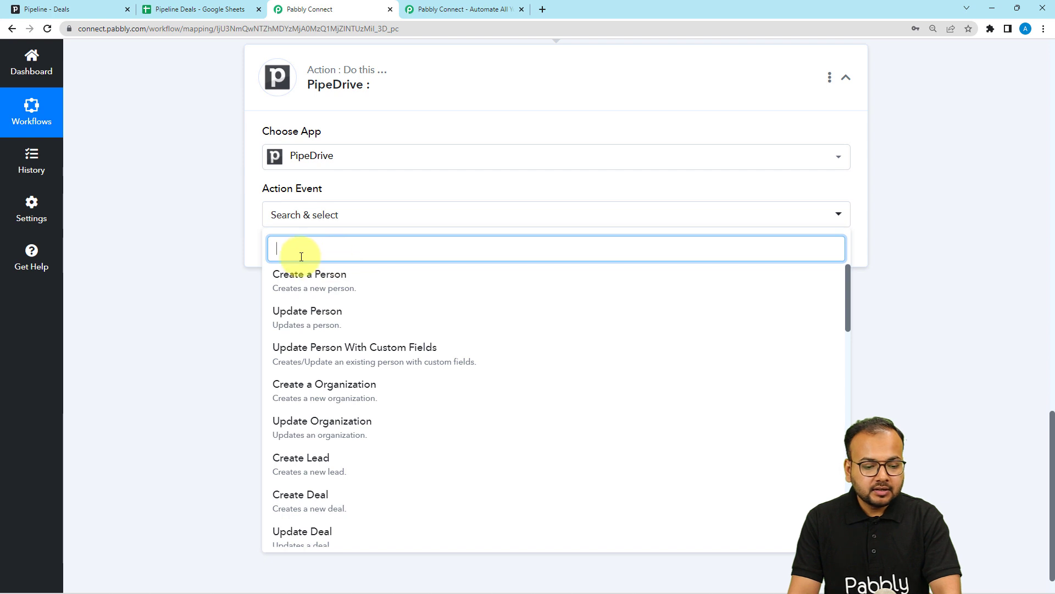
pyautogui.click(297, 501)
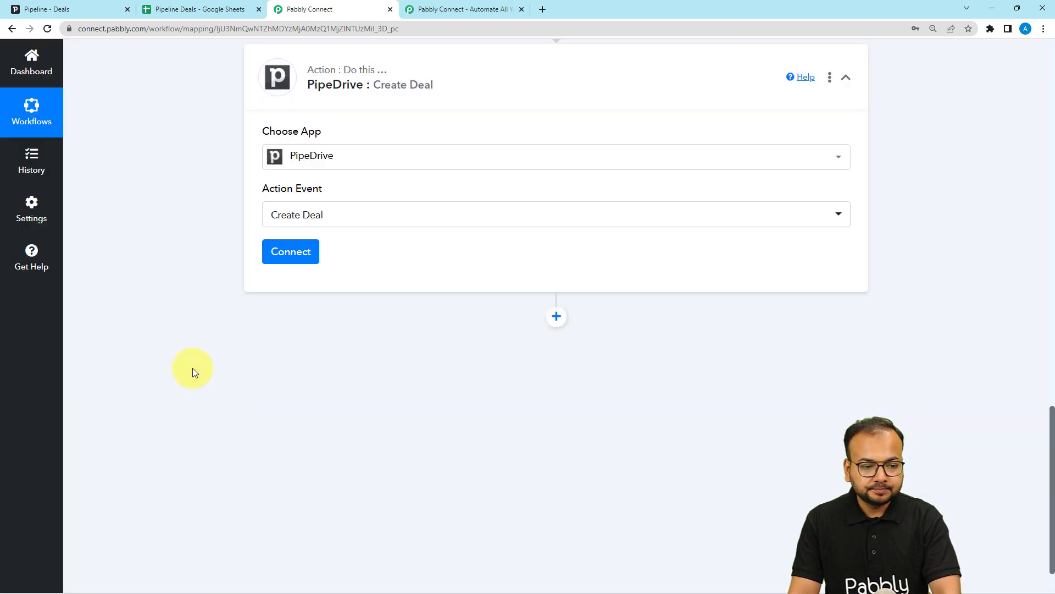
# Start adding a new PipeDrive connection for the Create Deal action and read where to find the API token
pyautogui.click(289, 265)
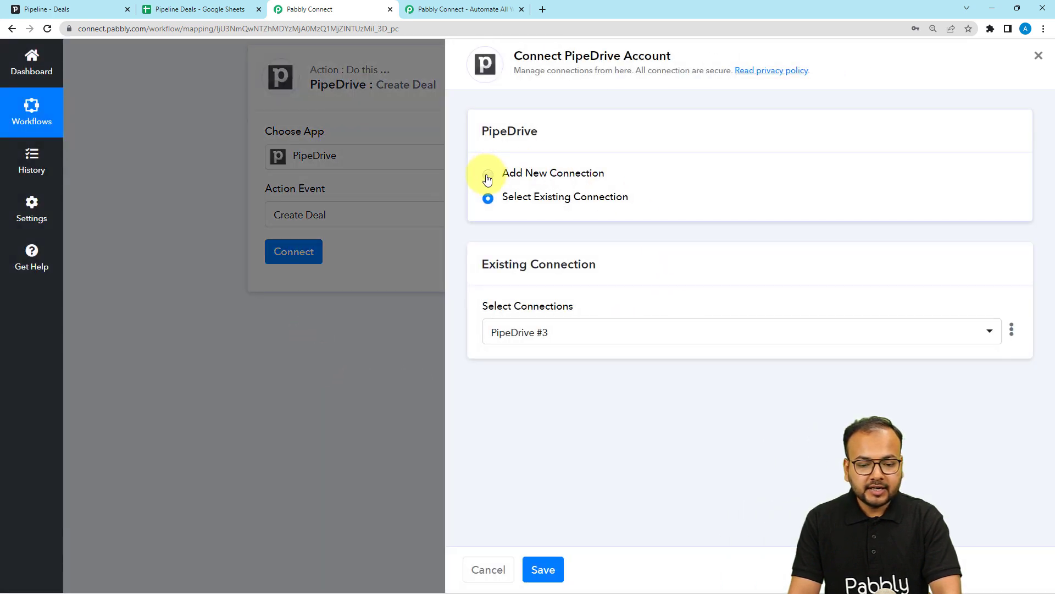
pyautogui.click(488, 176)
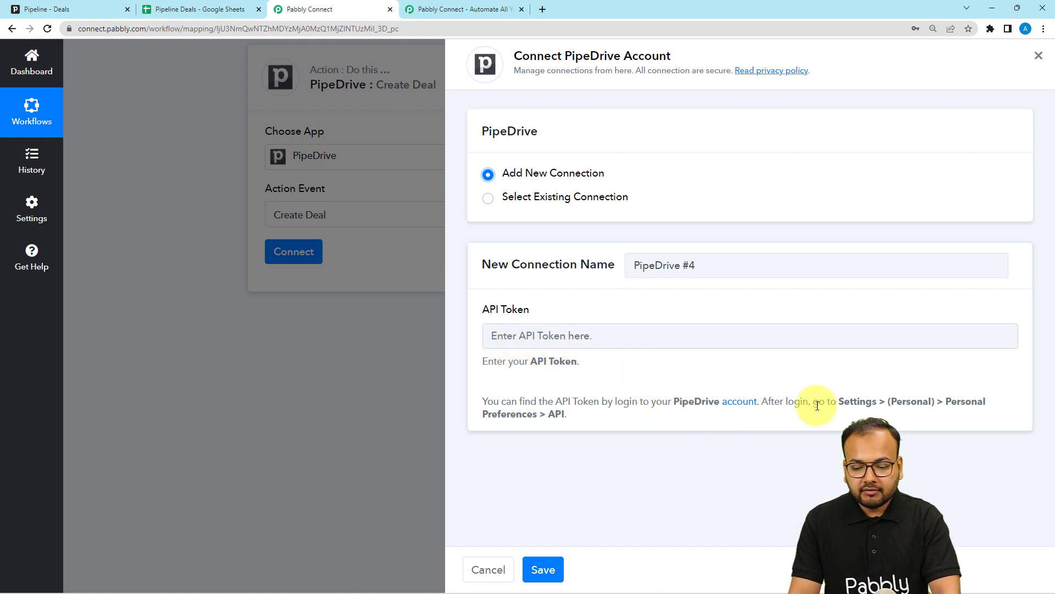
pyautogui.moveTo(817, 405); pyautogui.dragTo(988, 430)
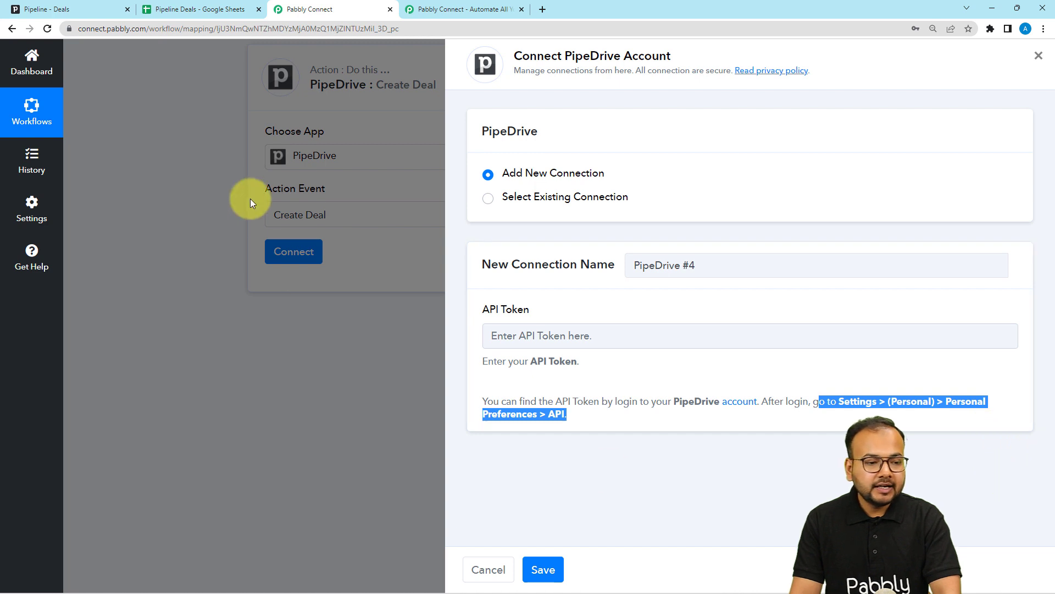
# Switch to Pipedrive and copy the personal API token from the account's personal preferences
pyautogui.click(58, 13)
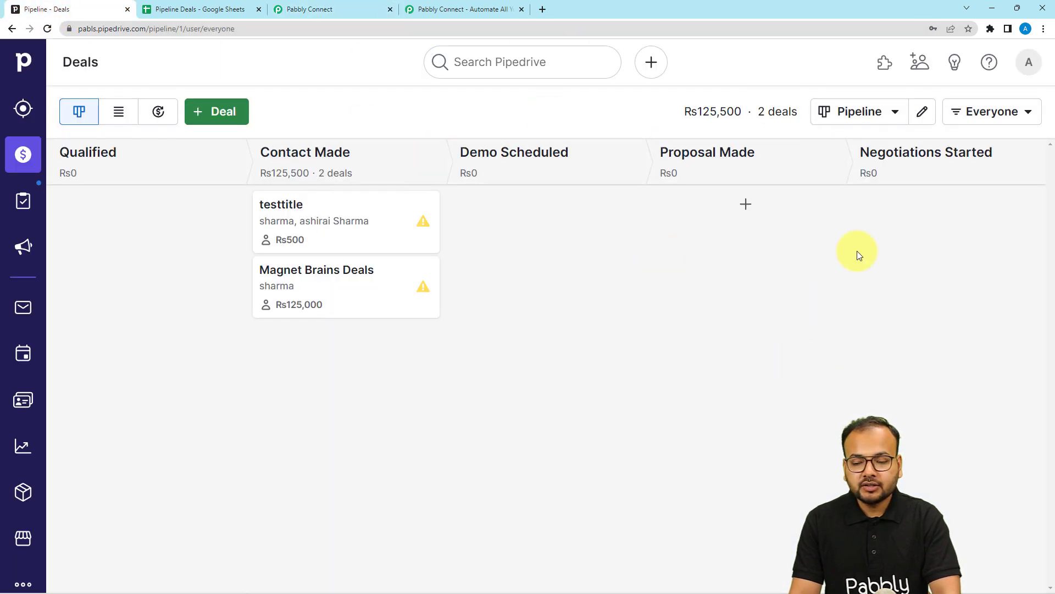
pyautogui.click(1023, 73)
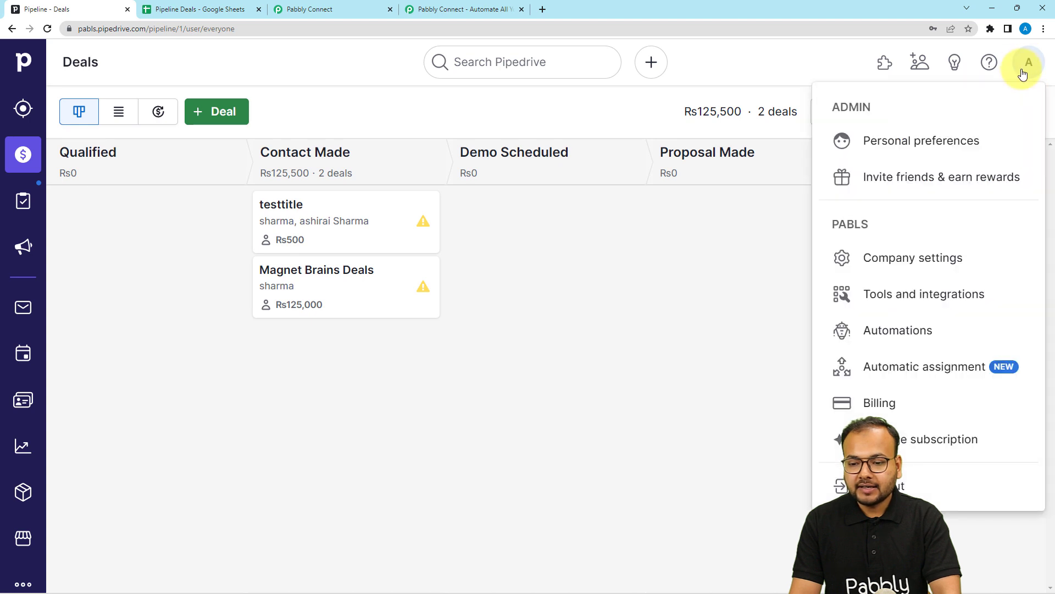
pyautogui.click(919, 147)
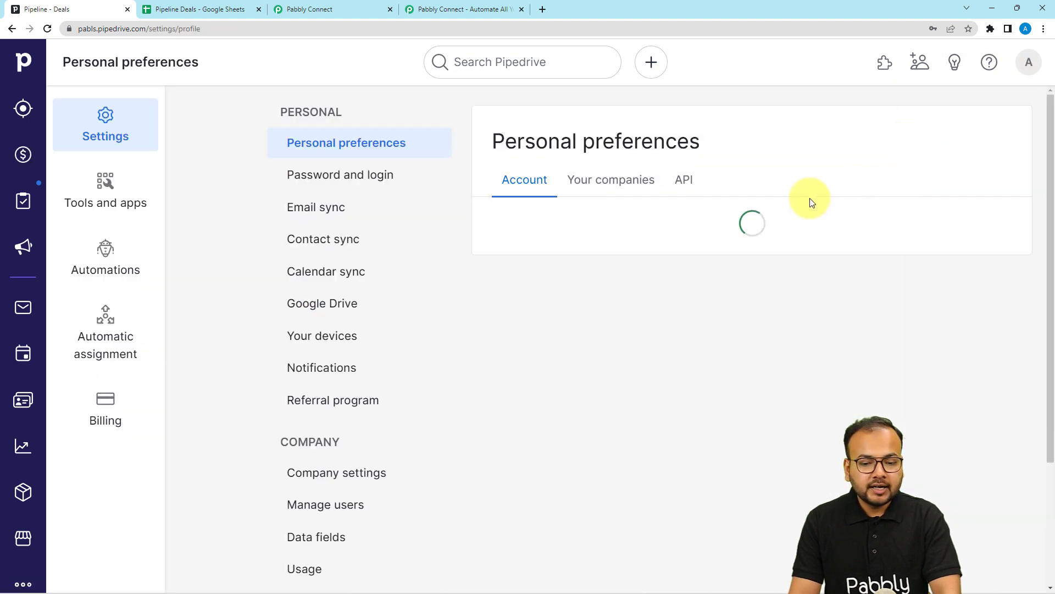
pyautogui.click(684, 179)
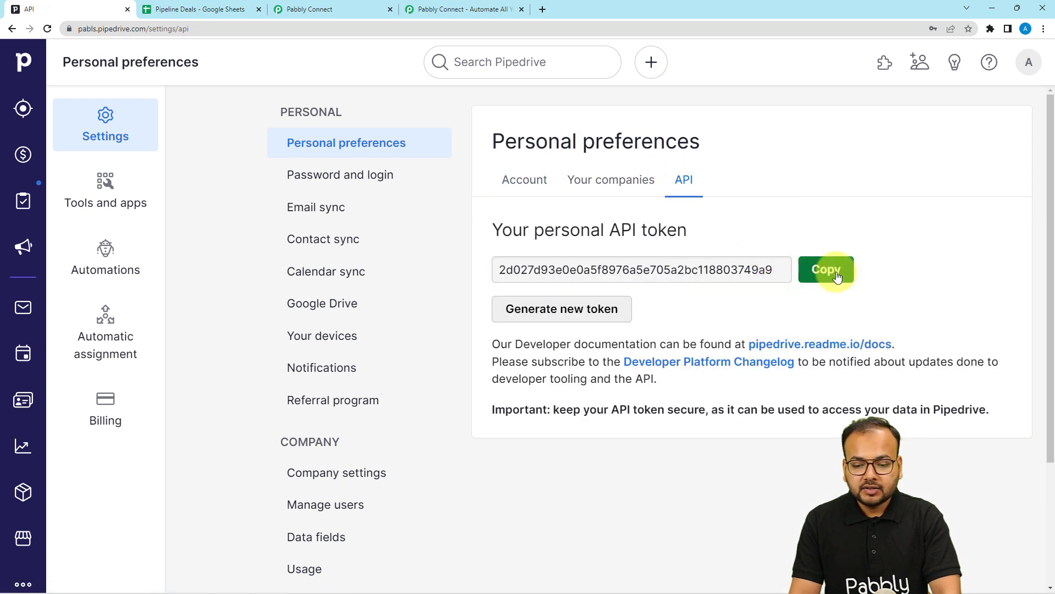
pyautogui.click(826, 269)
# Return to Pabbly Connect, paste the API token into the new PipeDrive connection and save it
pyautogui.click(329, 9)
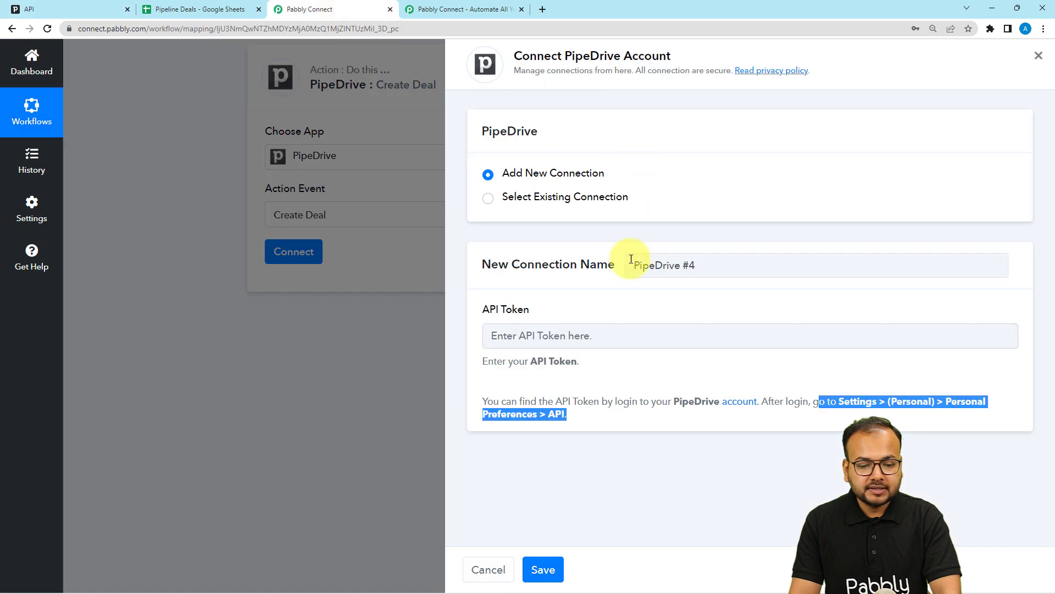
pyautogui.rightClick(575, 338)
pyautogui.click(584, 428)
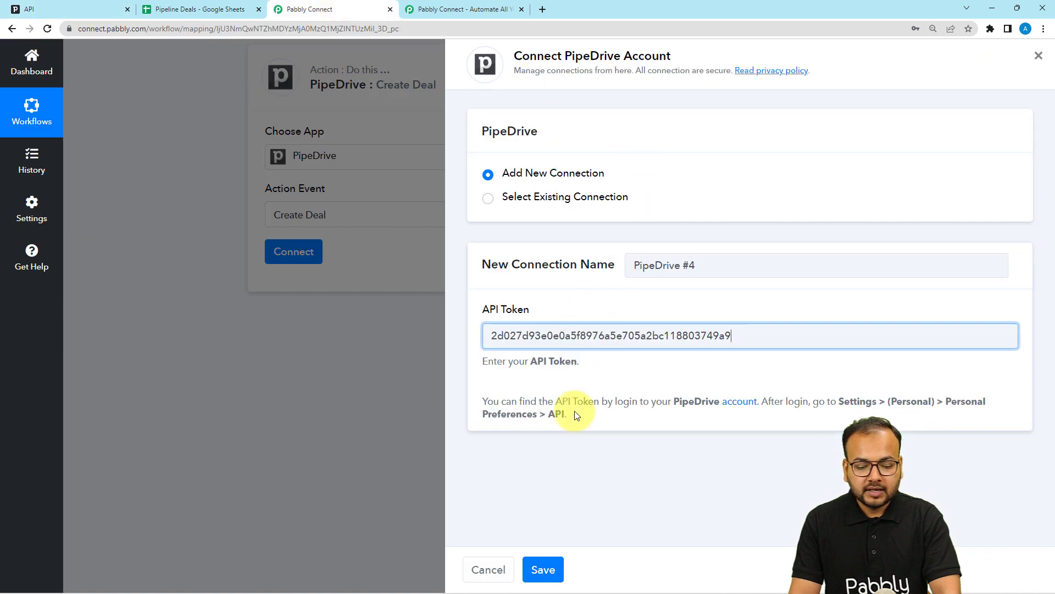
pyautogui.click(543, 570)
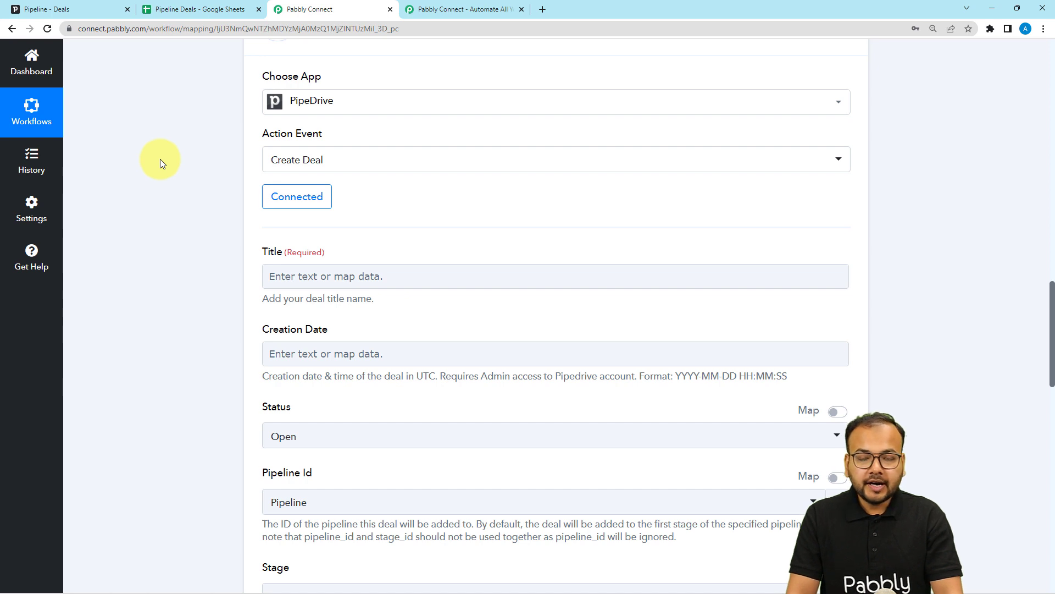
# Examine the Create Deal fields and compare them with the deal data in the received webhook response
pyautogui.scroll(-1, 160, 160)
pyautogui.scroll(-1, 160, 160)
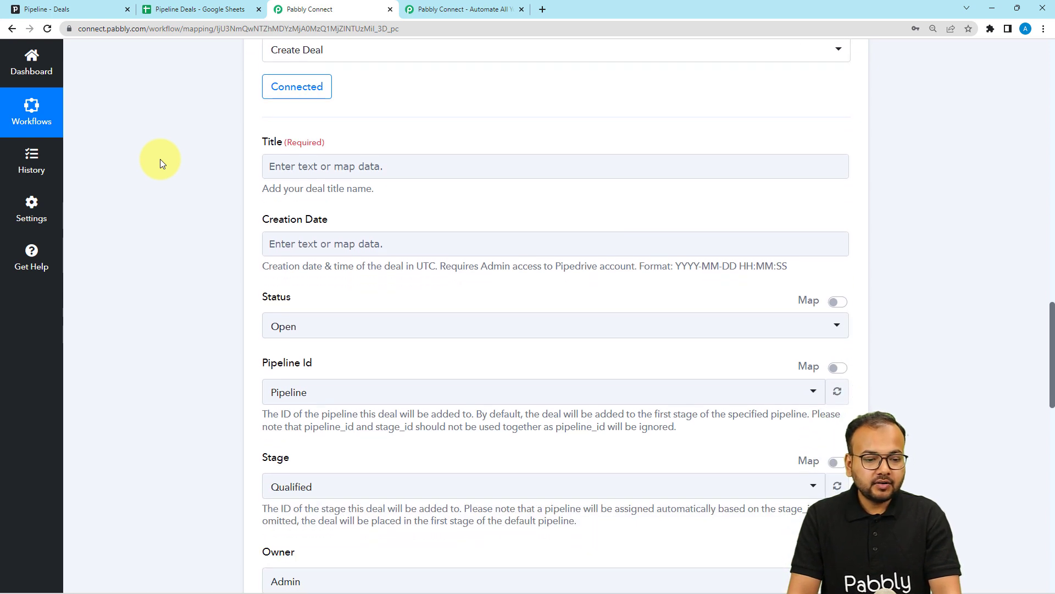
pyautogui.scroll(-2, 389, 183)
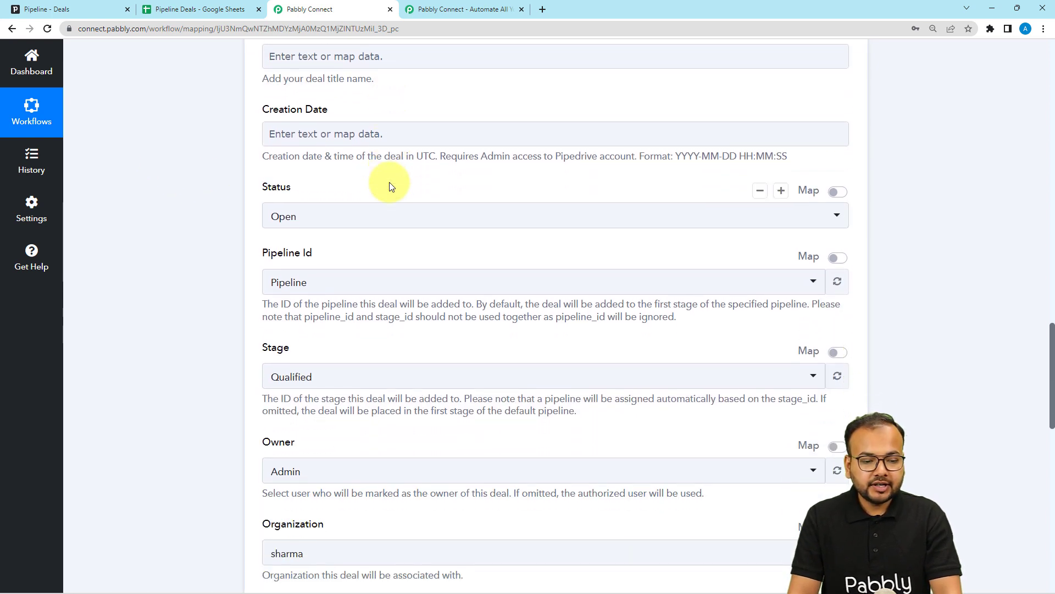
pyautogui.scroll(-2, 390, 183)
pyautogui.scroll(-1, 389, 184)
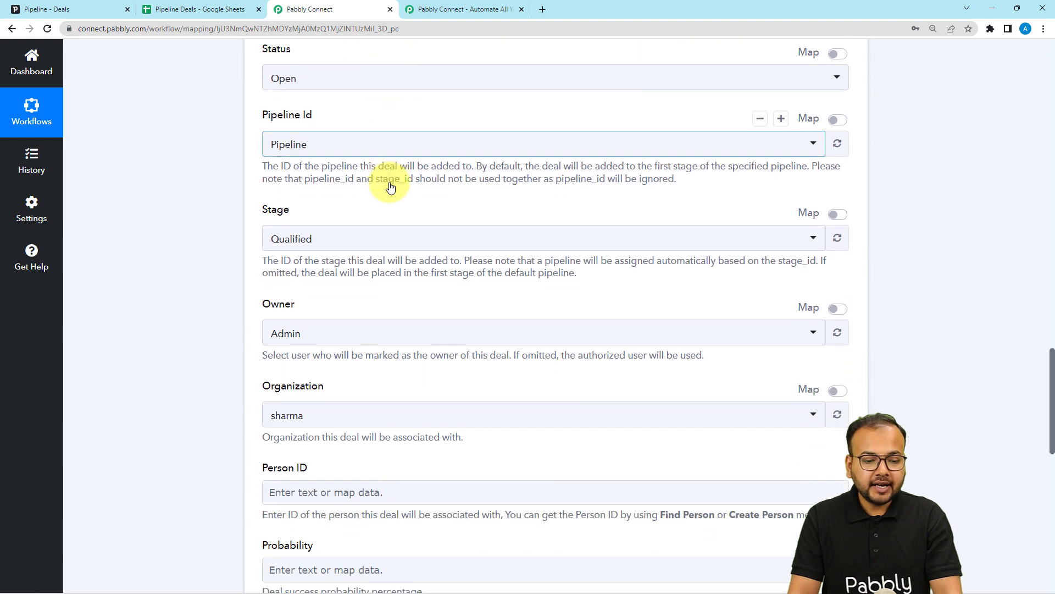
pyautogui.scroll(3, 159, 252)
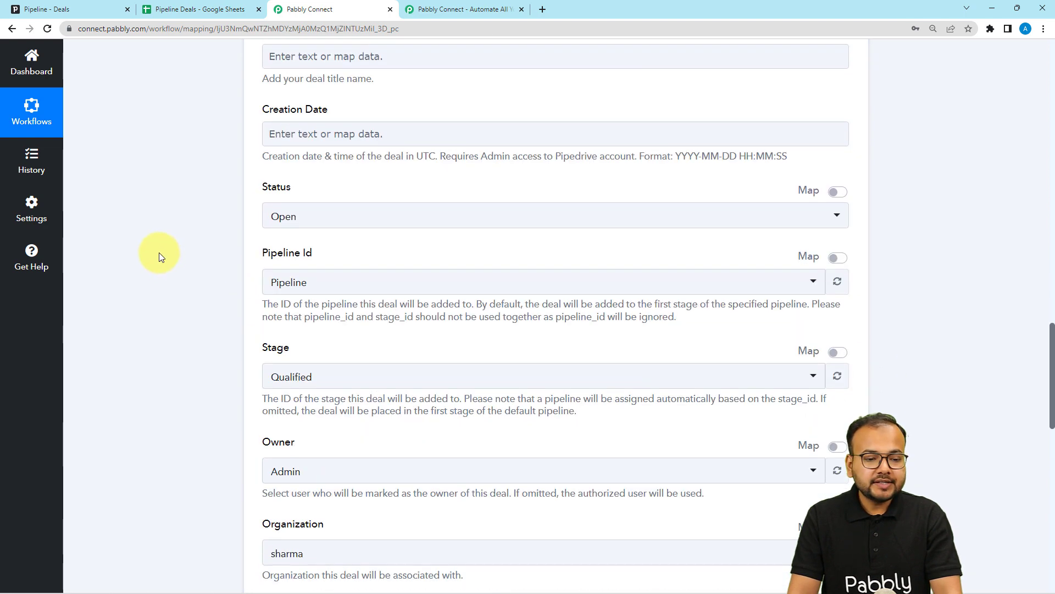
pyautogui.scroll(3, 168, 269)
pyautogui.scroll(10, 169, 269)
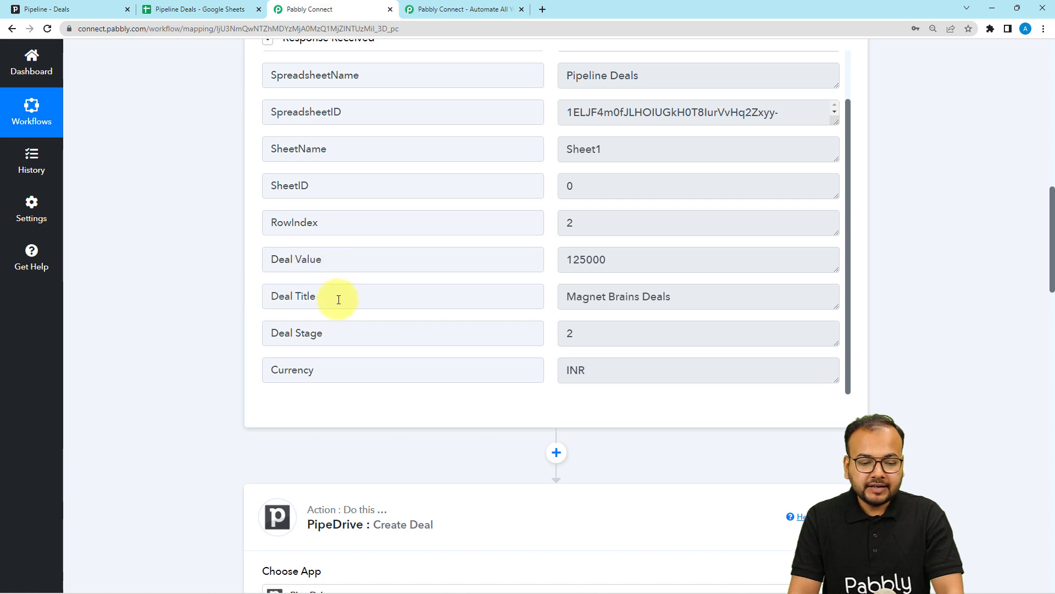
# Map the deal's Title field to the Deal Title value from the Google Sheets trigger
pyautogui.scroll(-6, 337, 297)
pyautogui.scroll(-4, 339, 299)
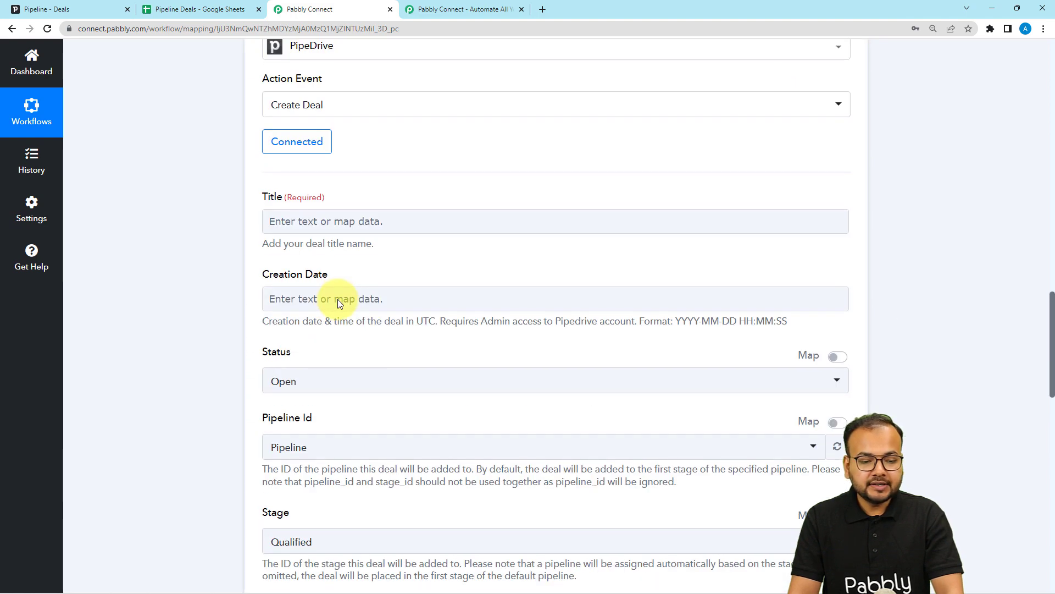
pyautogui.click(315, 223)
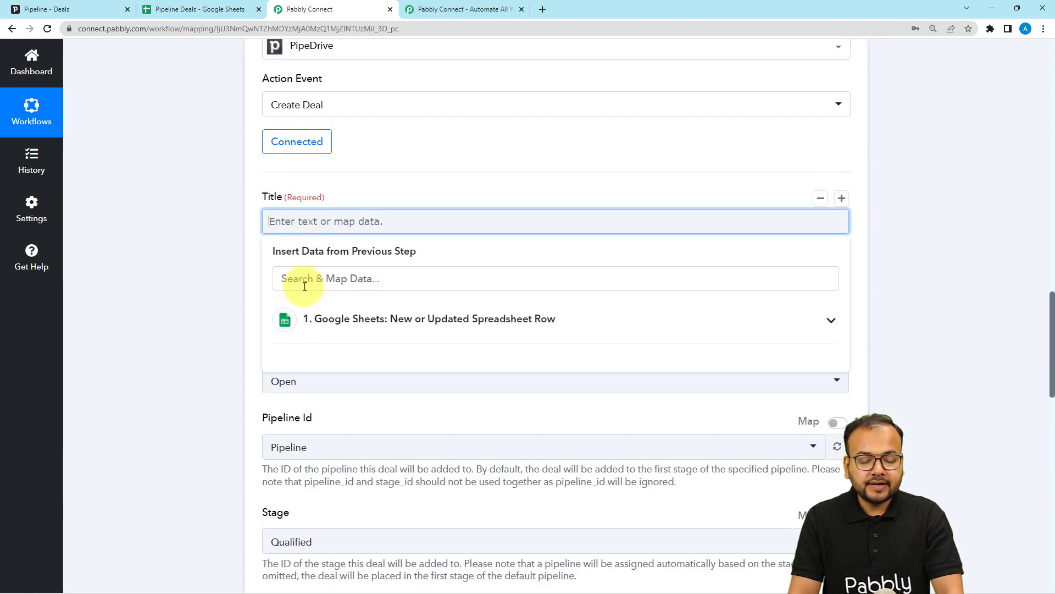
pyautogui.click(414, 335)
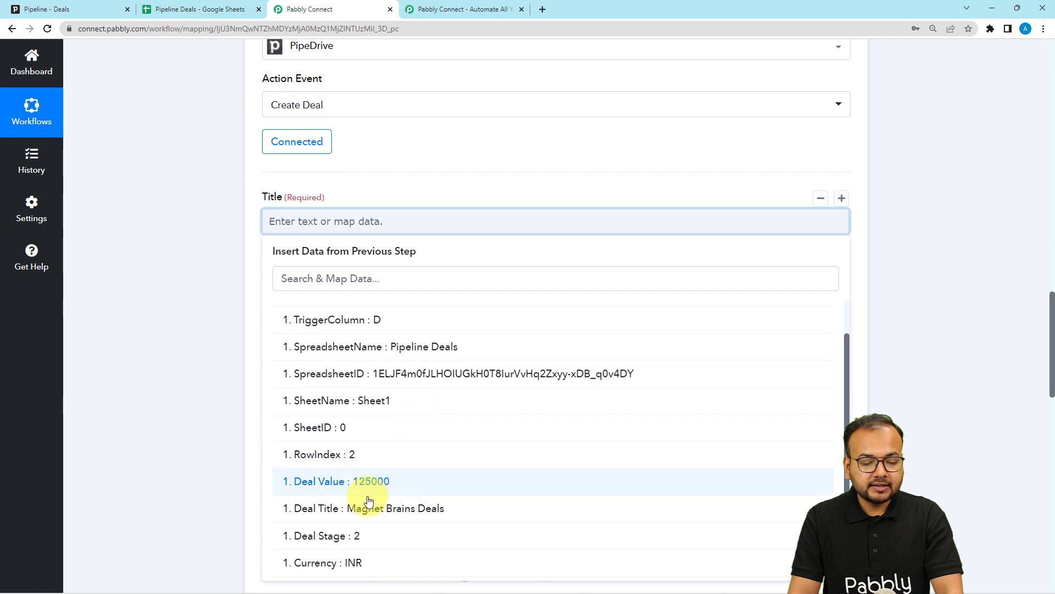
pyautogui.click(324, 508)
pyautogui.click(200, 318)
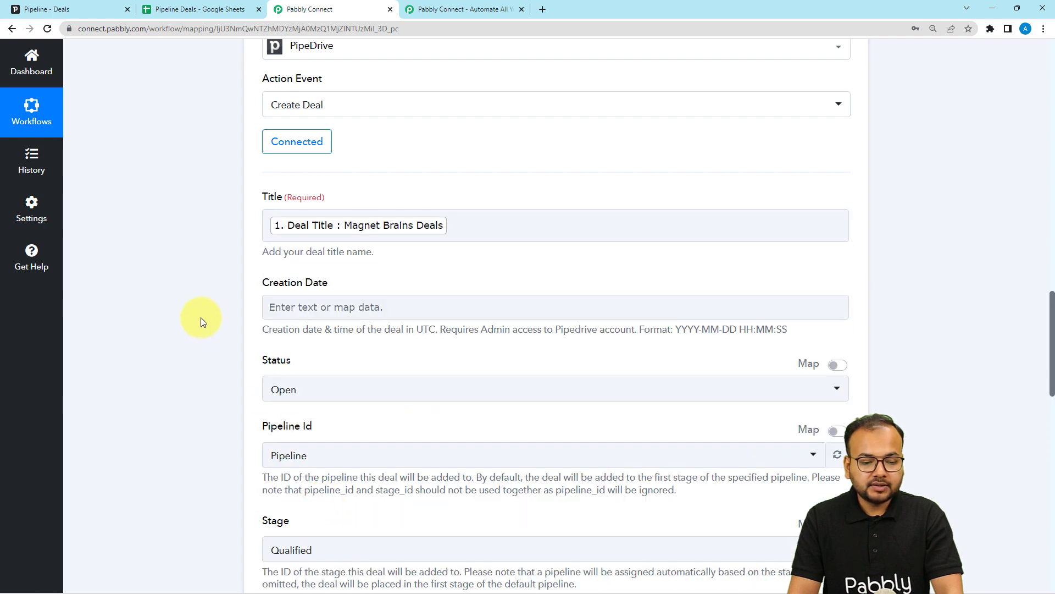
# Choose Pipeline as the deal's Pipeline Id in the Create Deal action
pyautogui.scroll(-2, 200, 318)
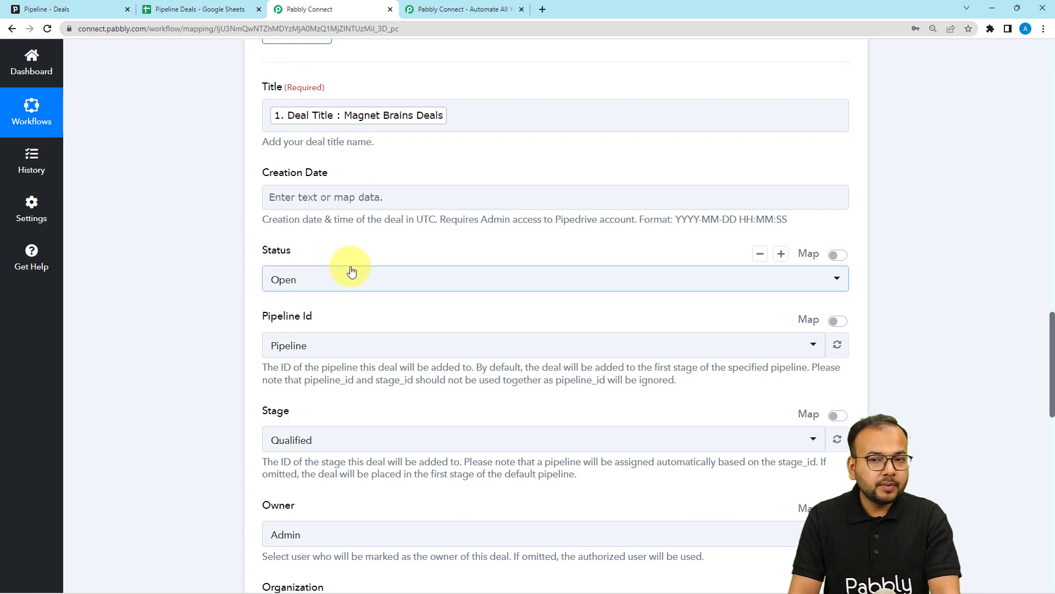
pyautogui.scroll(-2, 211, 265)
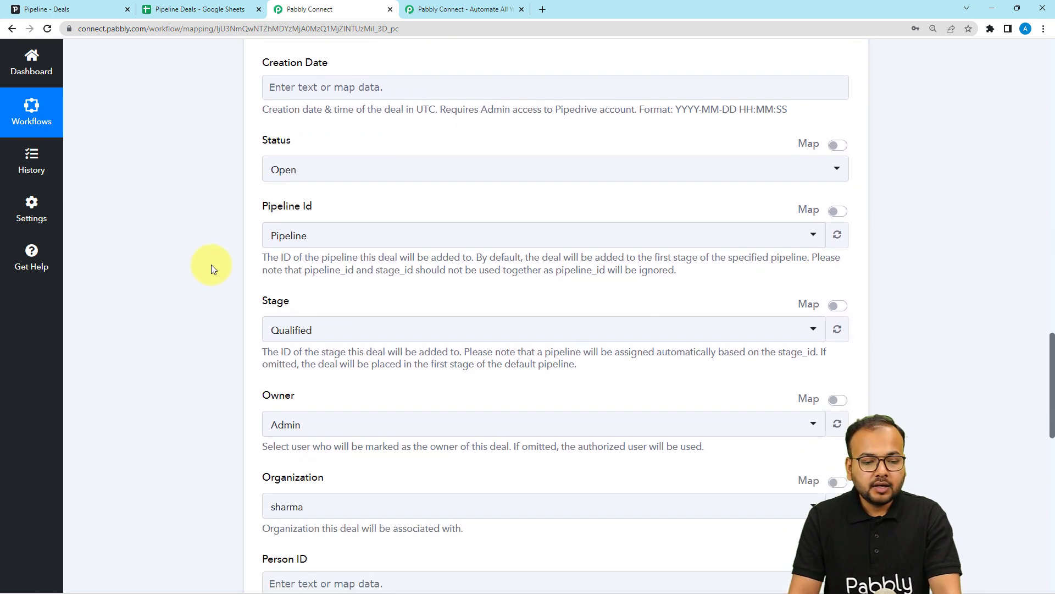
pyautogui.click(393, 247)
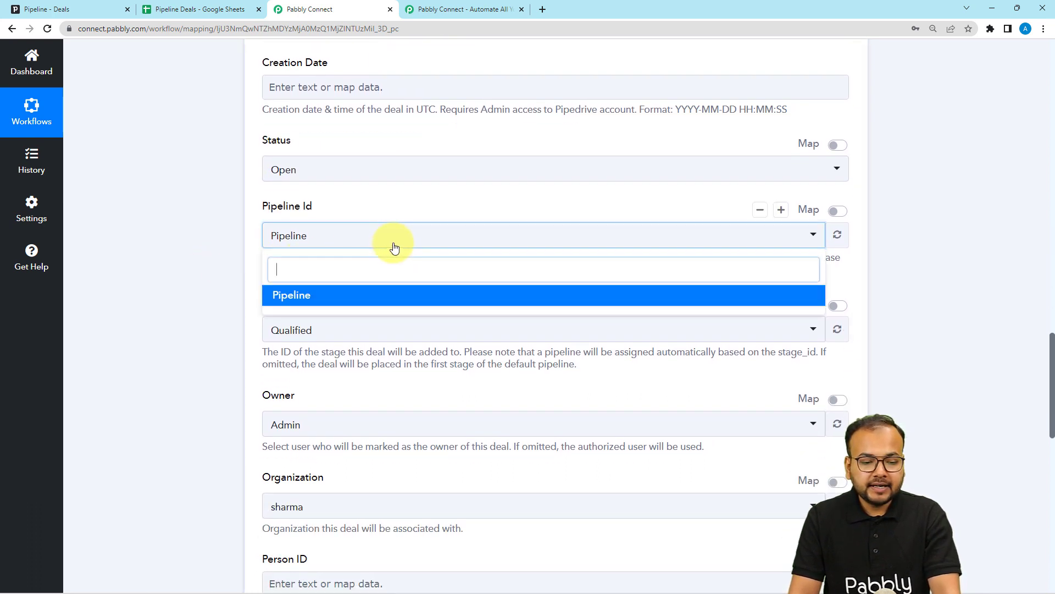
pyautogui.click(270, 302)
pyautogui.scroll(-2, 205, 259)
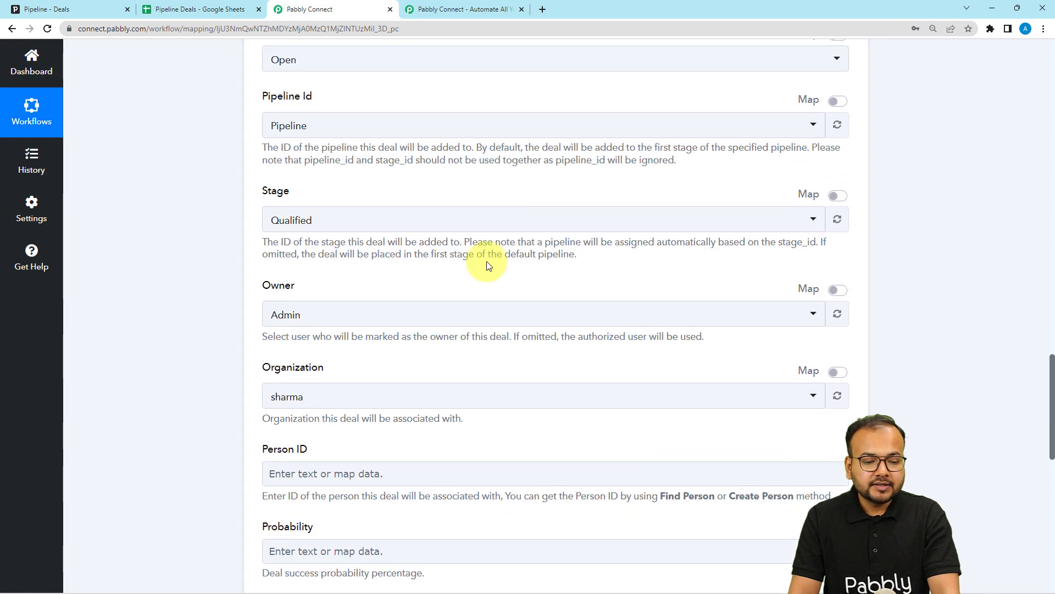
# Check the Deal Stage entry in the webhook response, enable mapping for Stage and map it to the trigger's RowIndex value
pyautogui.scroll(15, 194, 264)
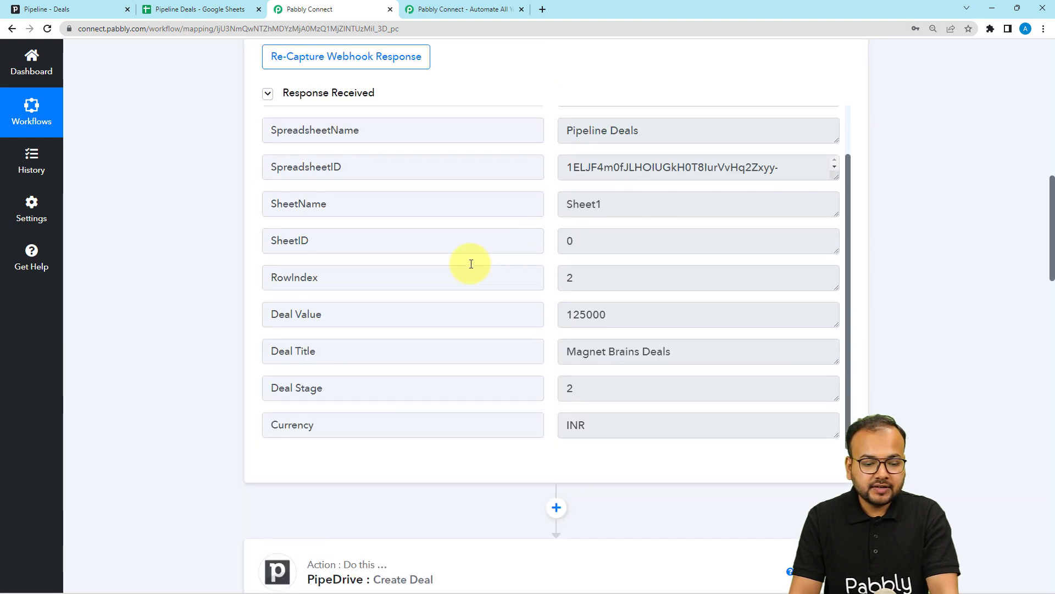
pyautogui.moveTo(348, 385); pyautogui.dragTo(259, 384)
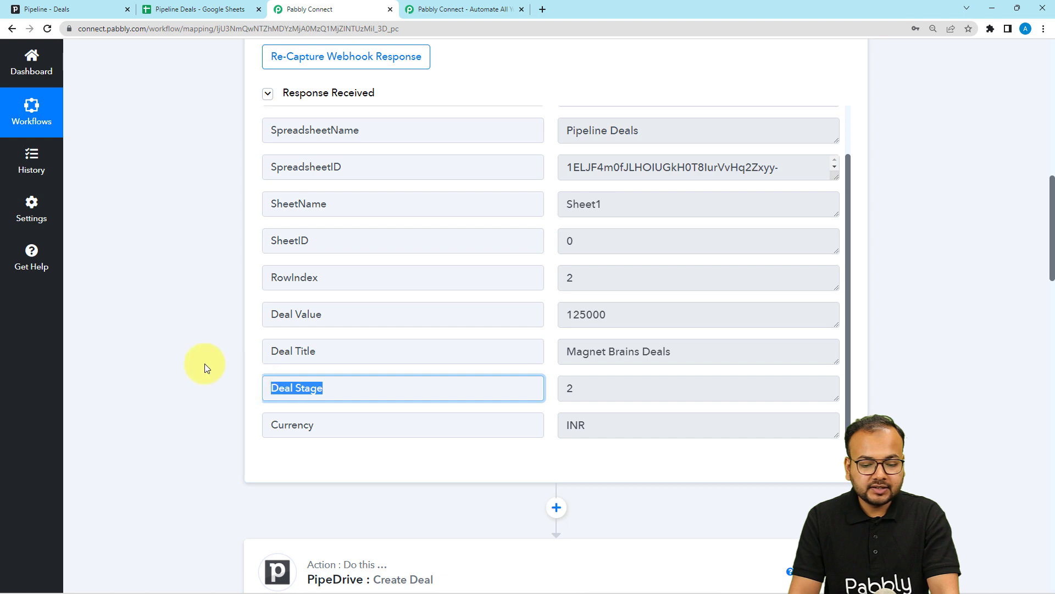
pyautogui.scroll(-18, 205, 364)
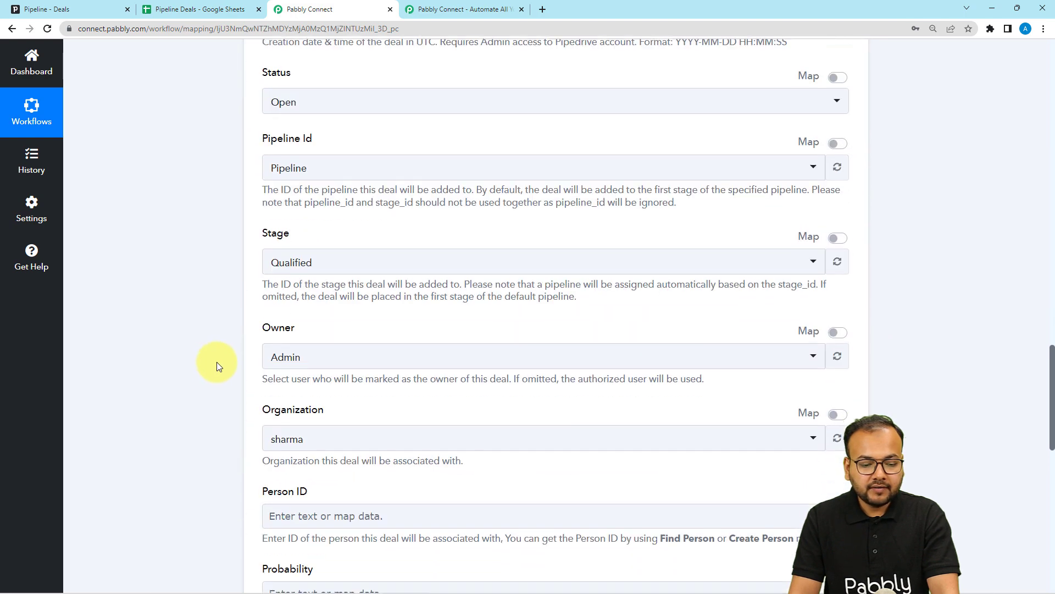
pyautogui.scroll(-1, 217, 362)
pyautogui.click(841, 198)
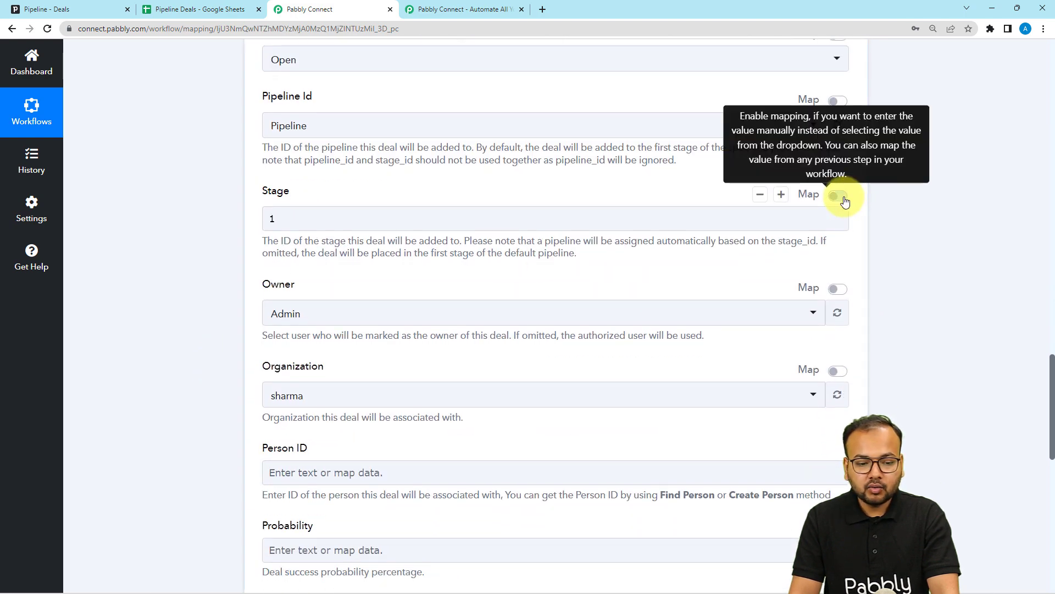
pyautogui.click(686, 214)
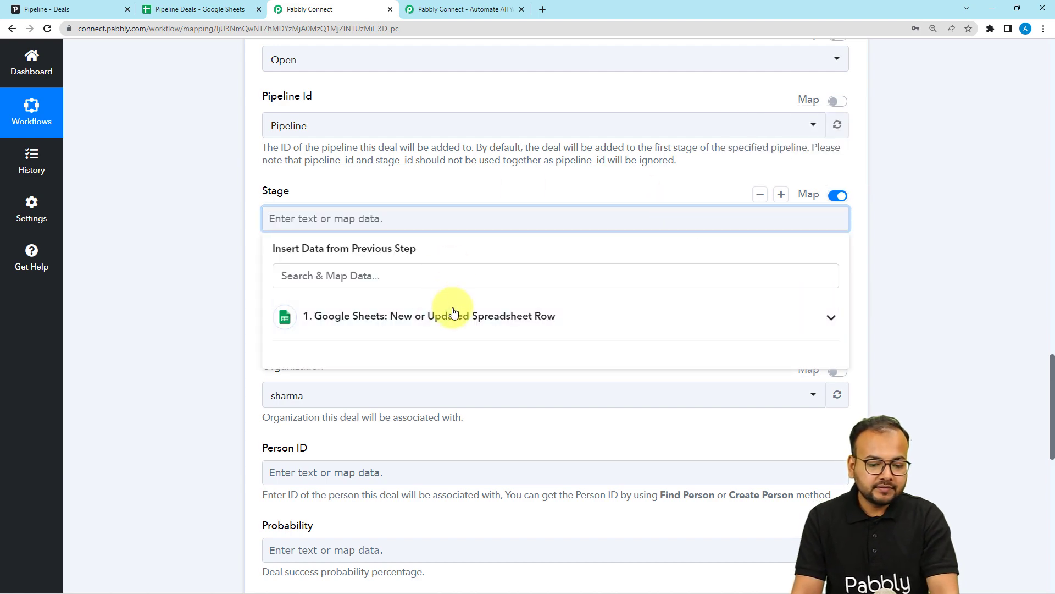
pyautogui.click(448, 326)
pyautogui.click(391, 489)
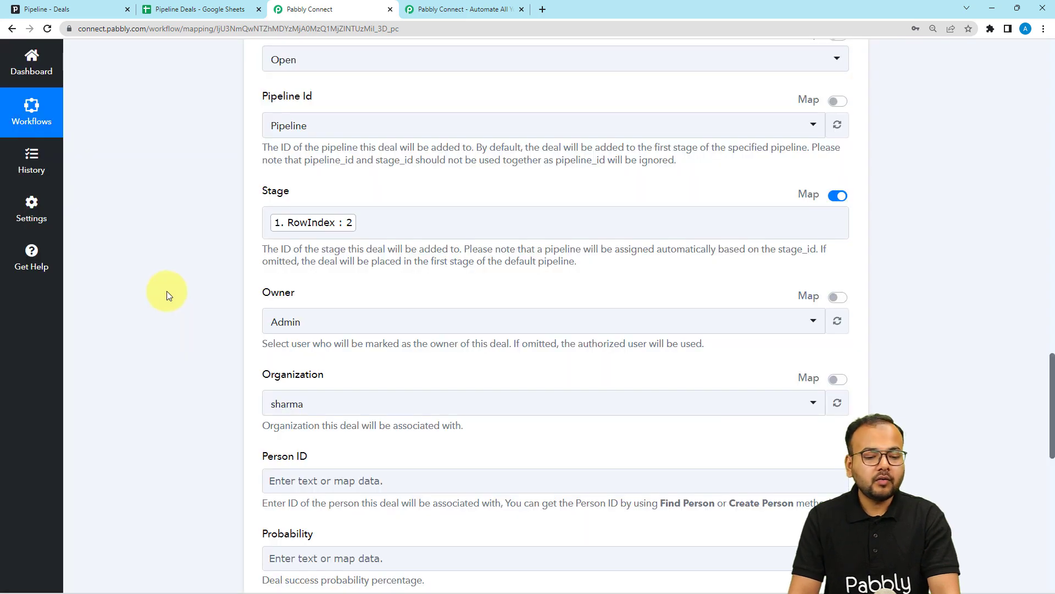
# Map the deal's Value field to the Deal Value entry from the Google Sheets trigger
pyautogui.scroll(-2, 166, 292)
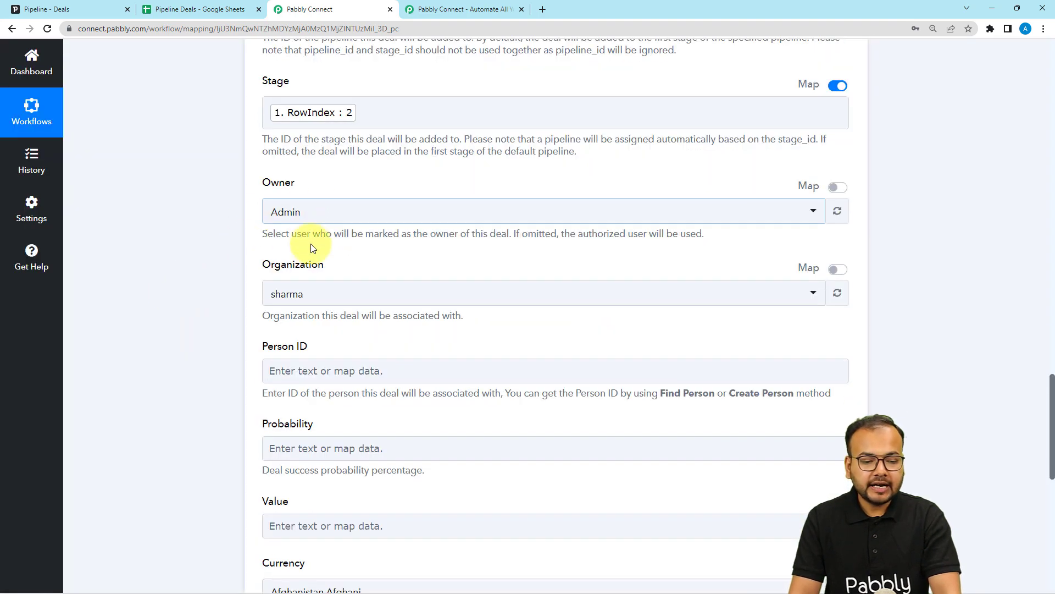
pyautogui.scroll(-3, 200, 231)
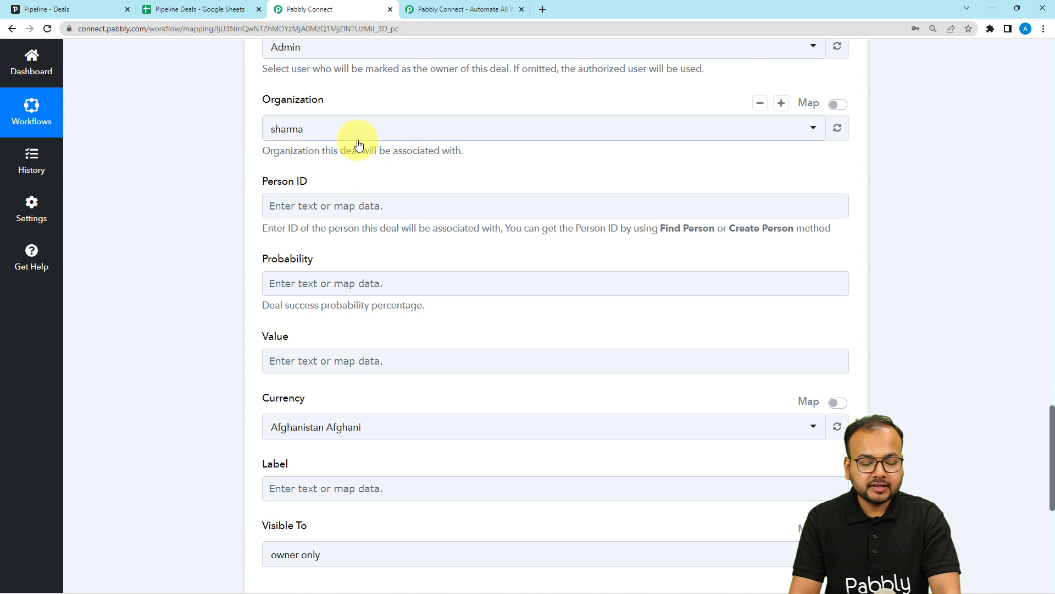
pyautogui.click(358, 141)
pyautogui.click(238, 144)
pyautogui.scroll(-1, 237, 144)
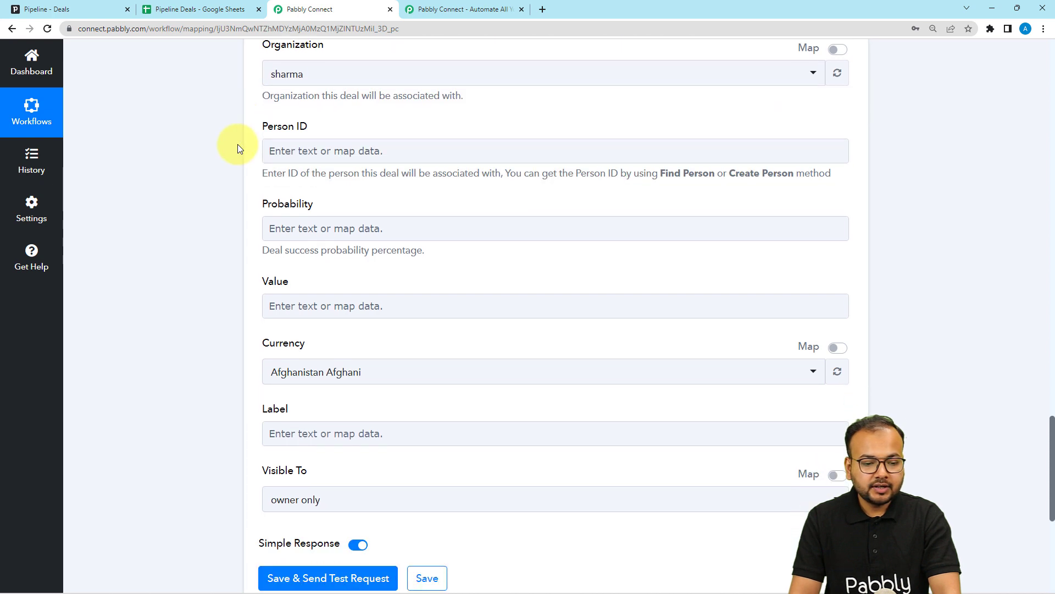
pyautogui.scroll(-1, 291, 160)
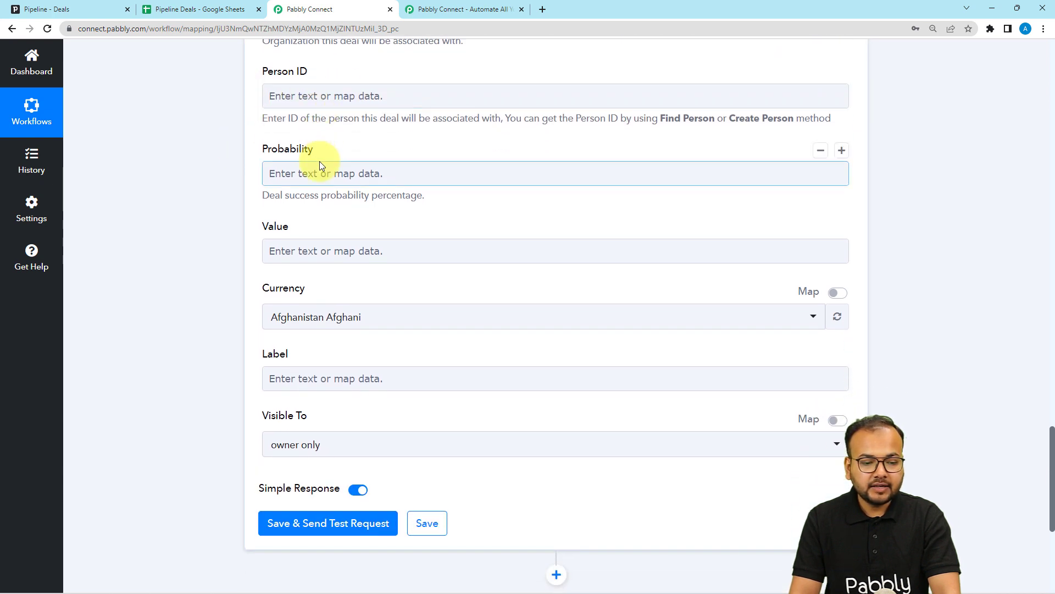
pyautogui.scroll(-1, 319, 164)
pyautogui.scroll(-1, 323, 163)
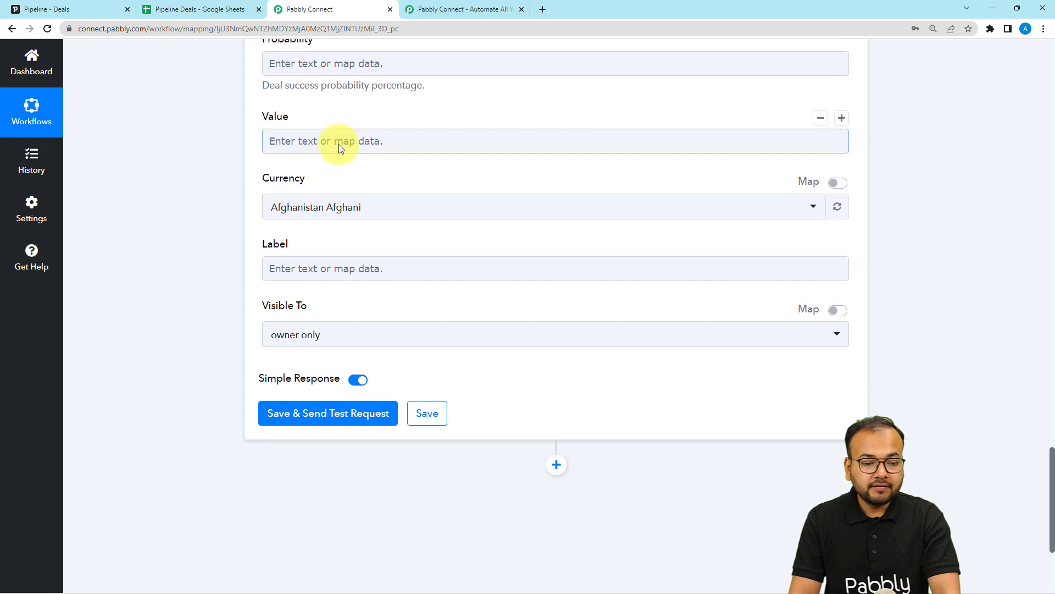
pyautogui.click(339, 144)
pyautogui.click(347, 245)
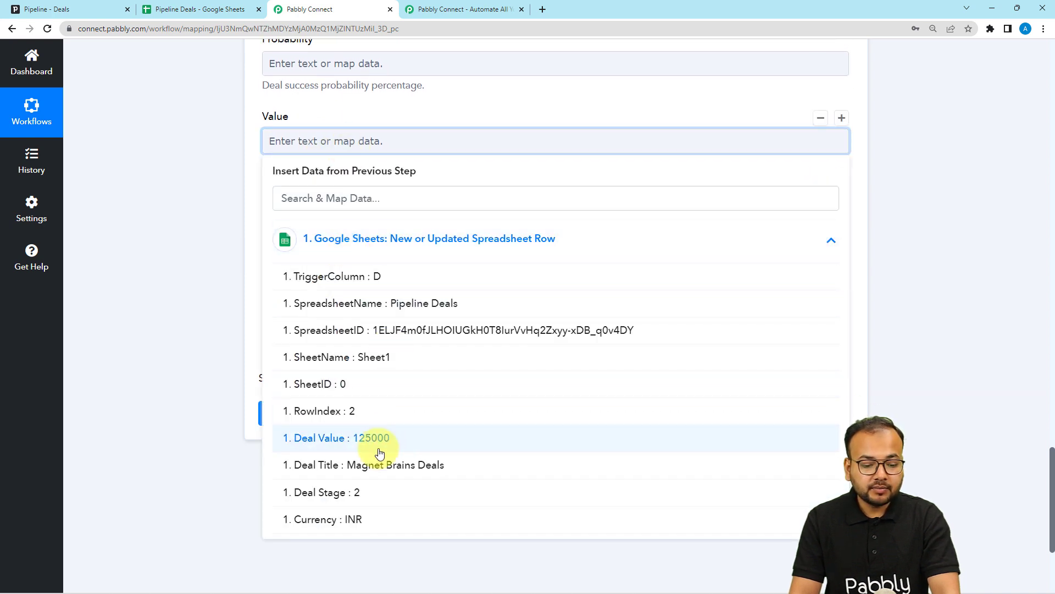
pyautogui.click(363, 443)
pyautogui.click(207, 245)
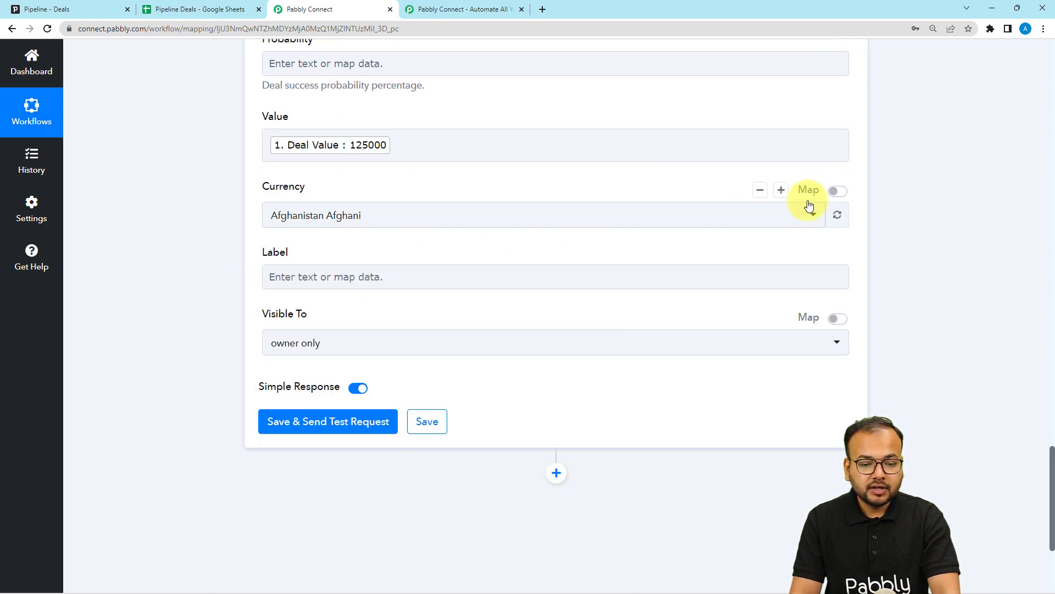
# Enable mapping for the deal's Currency and map it to the Currency value from the Google Sheets trigger
pyautogui.click(838, 191)
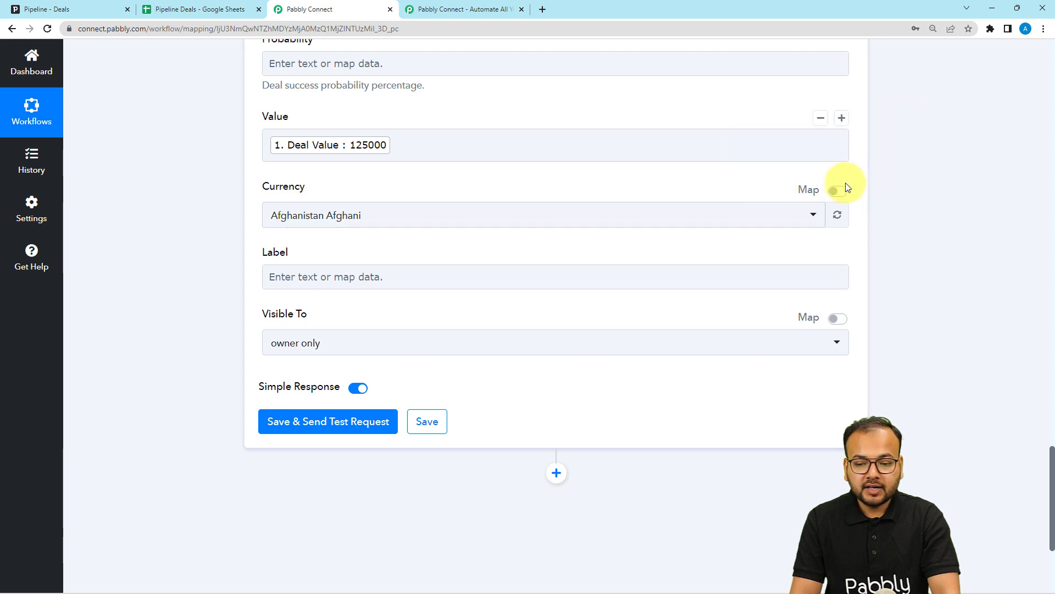
pyautogui.click(456, 214)
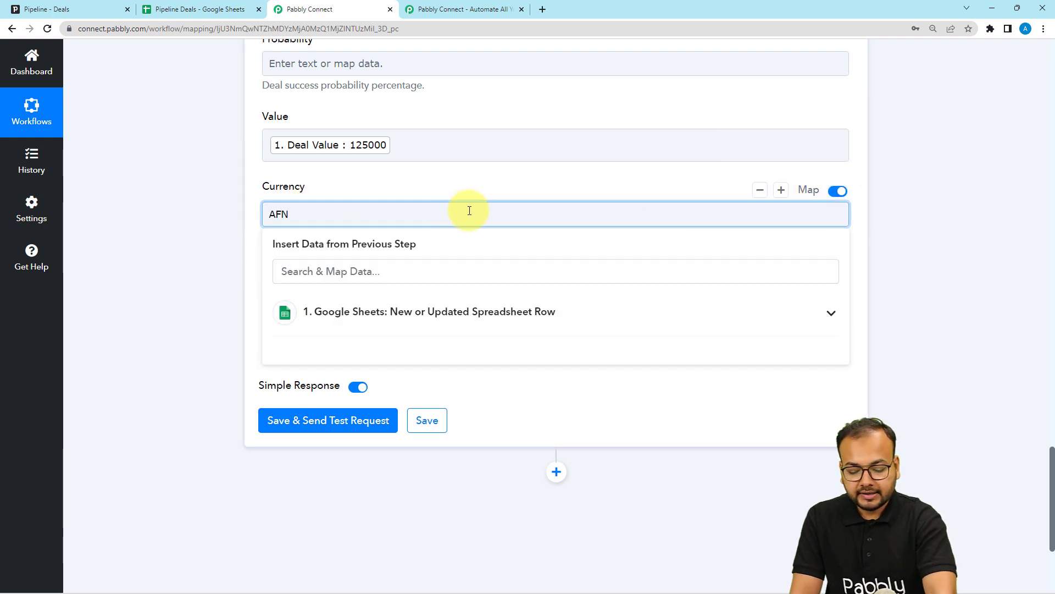
pyautogui.click(431, 311)
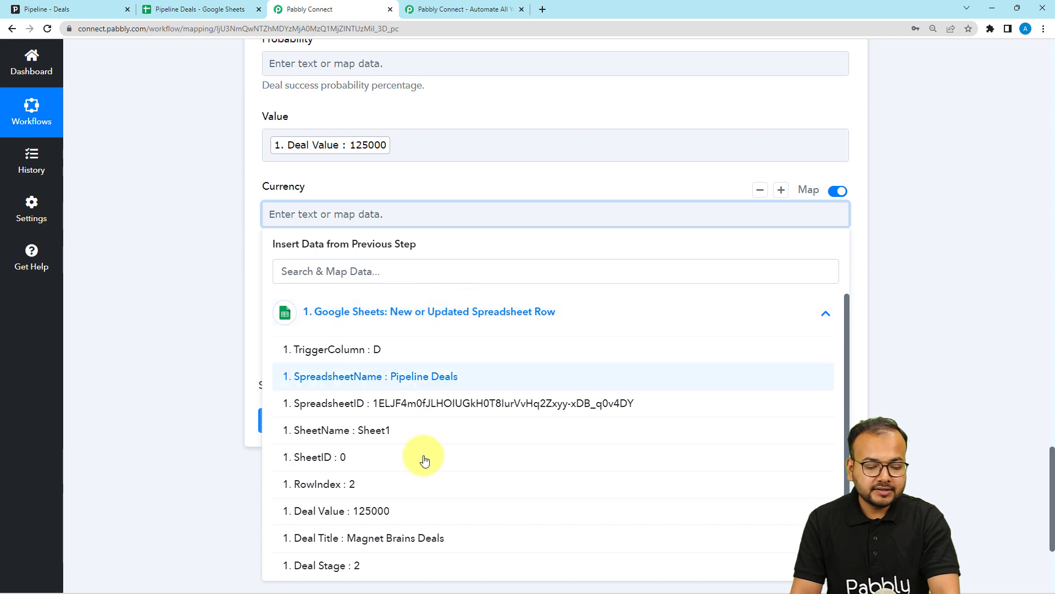
pyautogui.scroll(-1, 412, 527)
pyautogui.click(377, 561)
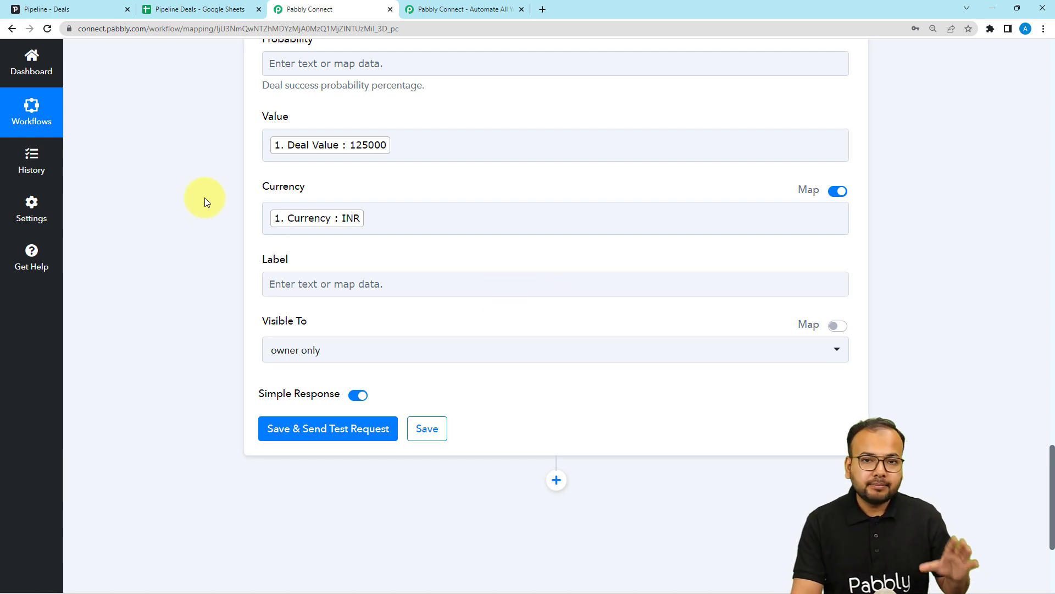
# Review the completed Create Deal field mappings and check the existing deals on the Pipedrive pipeline board
pyautogui.scroll(4, 206, 198)
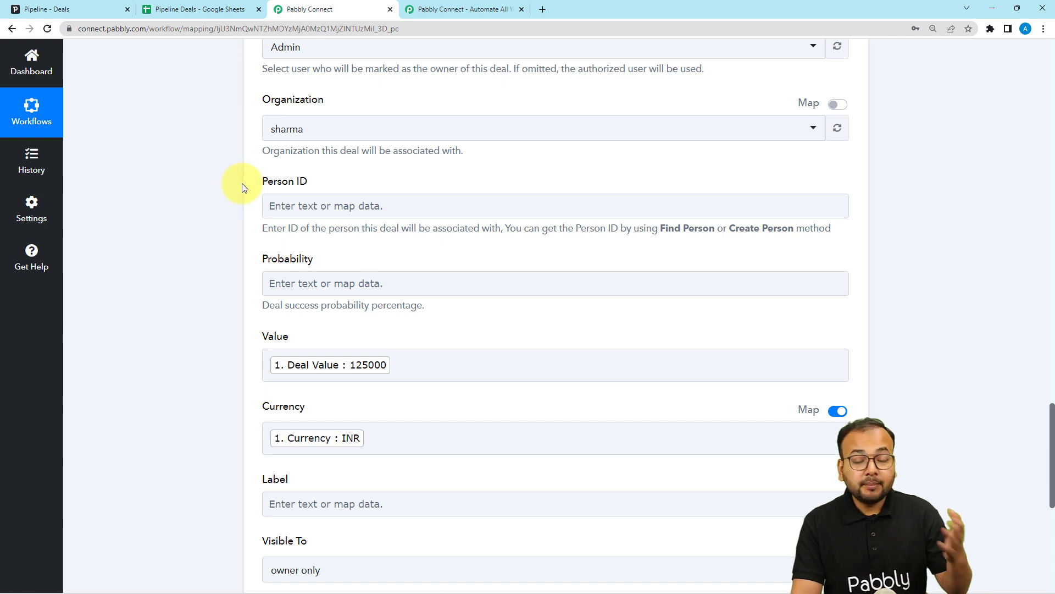
pyautogui.scroll(-5, 166, 201)
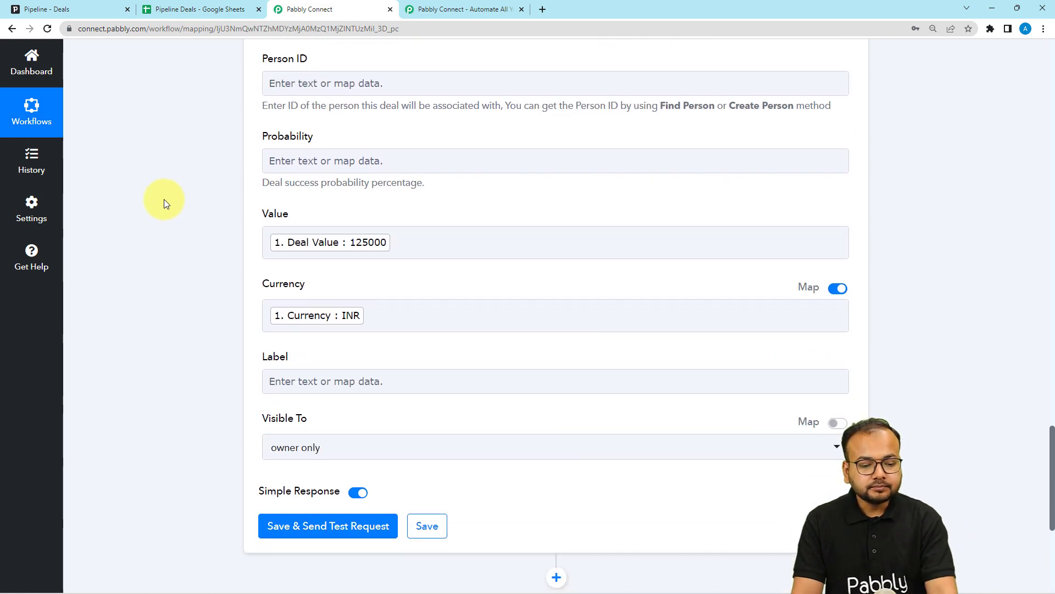
pyautogui.scroll(2, 166, 204)
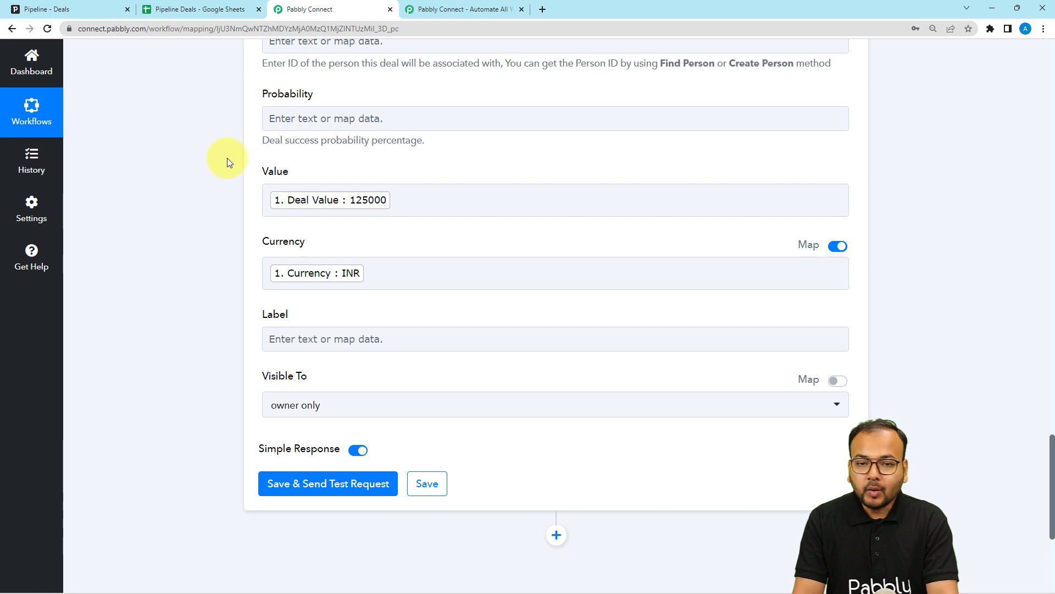
pyautogui.scroll(-4, 160, 295)
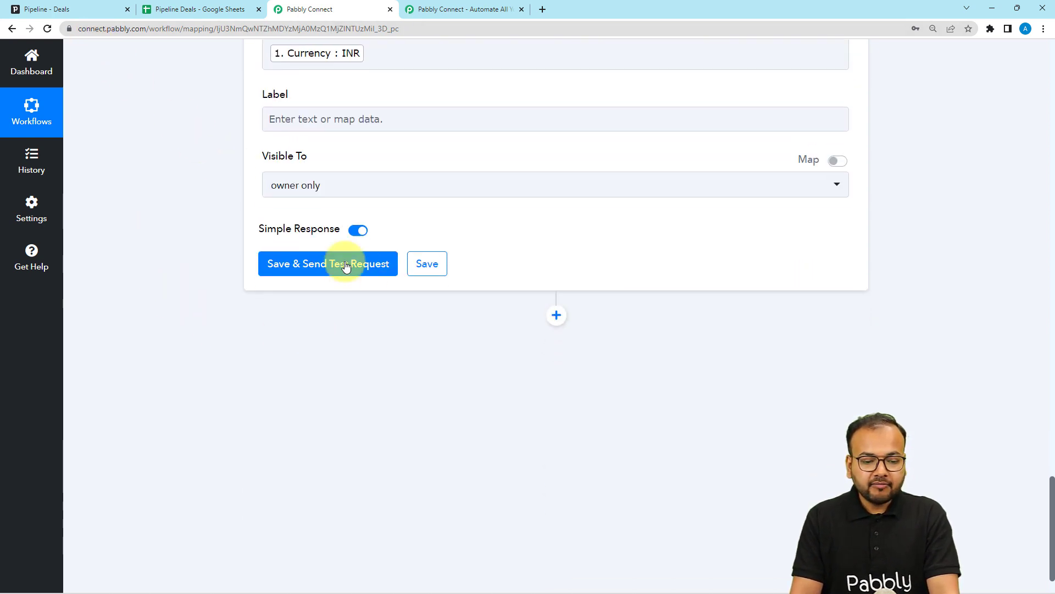
pyautogui.click(92, 15)
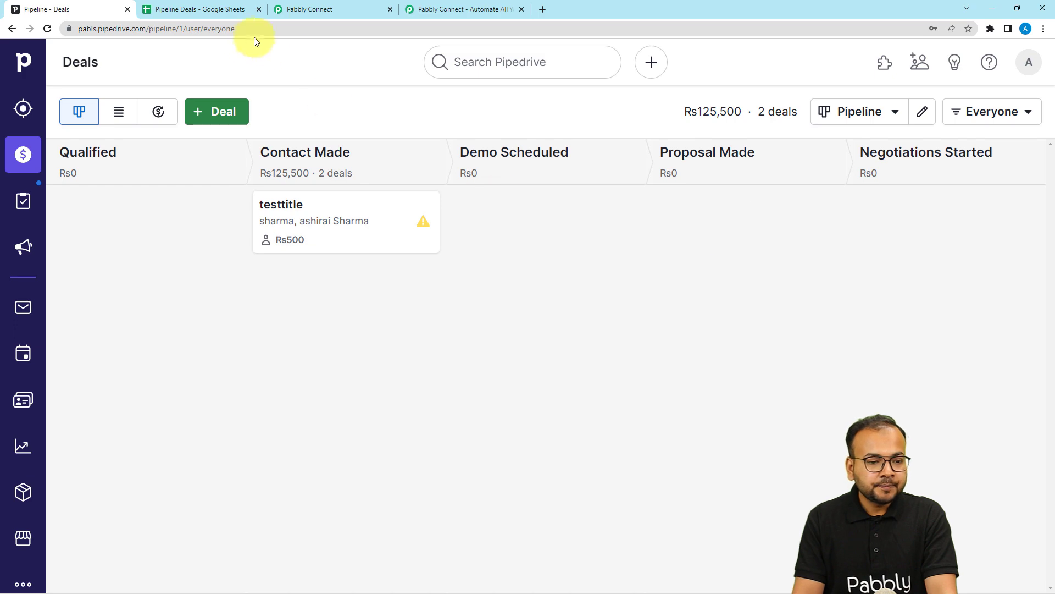
# Switch back to Pabbly Connect, recheck the mapped fields, and save and send the Create Deal test request
pyautogui.click(315, 9)
pyautogui.scroll(8, 179, 229)
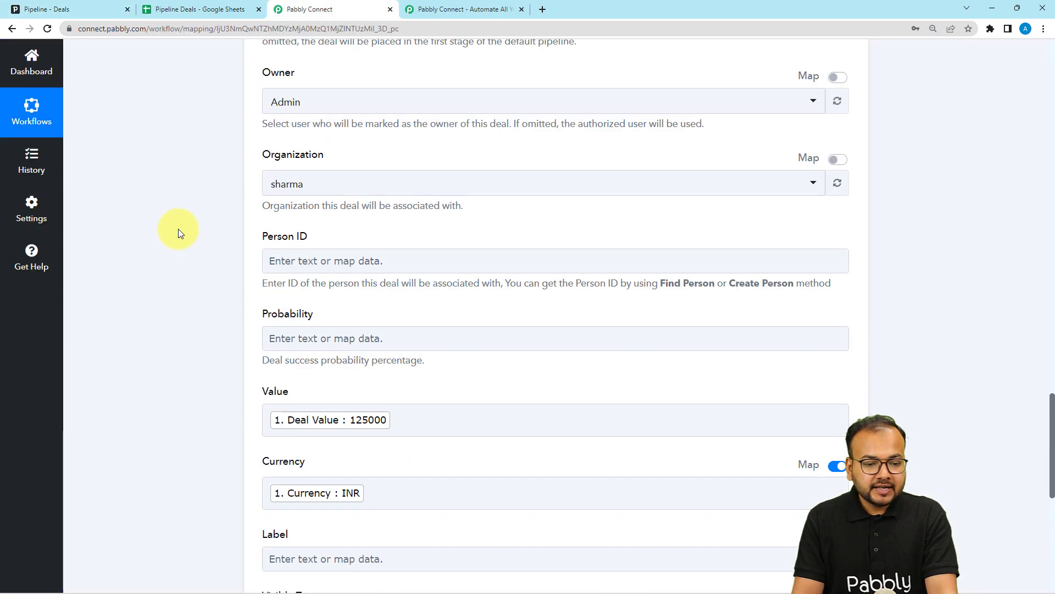
pyautogui.scroll(5, 178, 229)
pyautogui.scroll(-4, 205, 247)
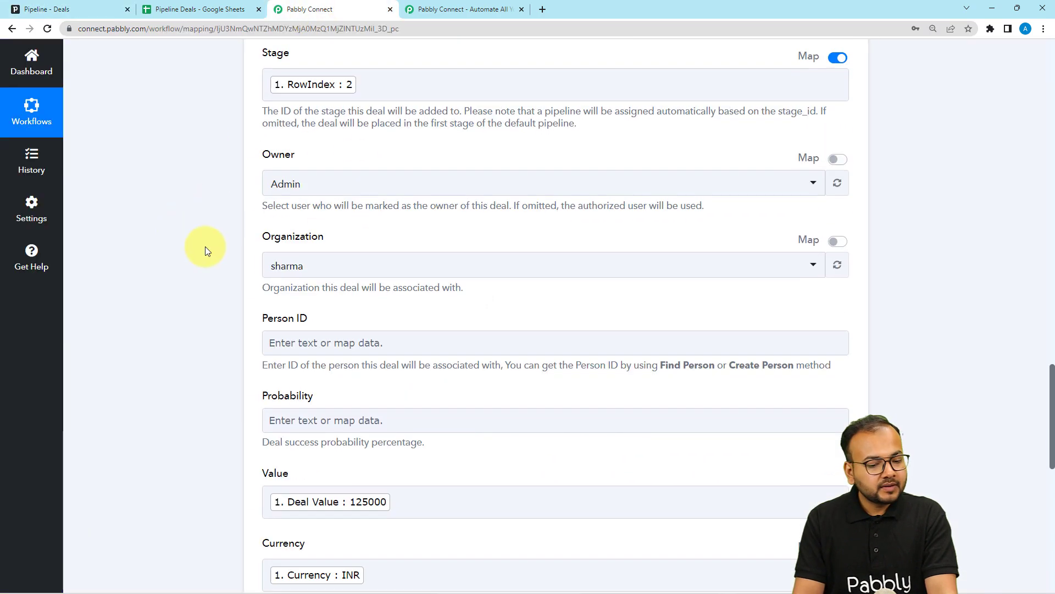
pyautogui.scroll(-10, 206, 246)
pyautogui.click(282, 208)
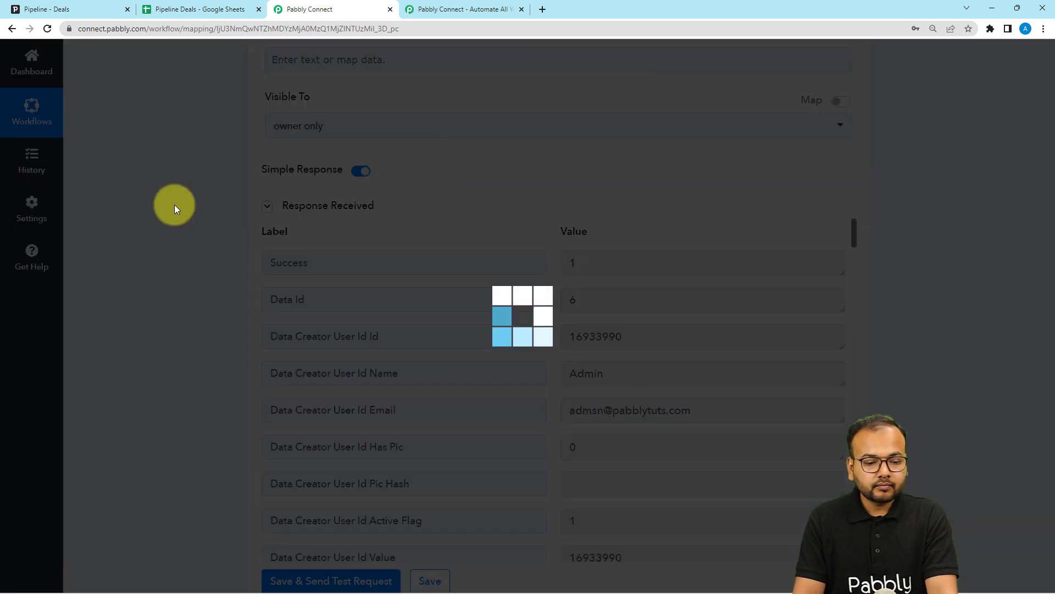
# Check the test response and compare the mapped title, stage, value and currency with the deal on the Pipedrive board
pyautogui.scroll(-2, 173, 206)
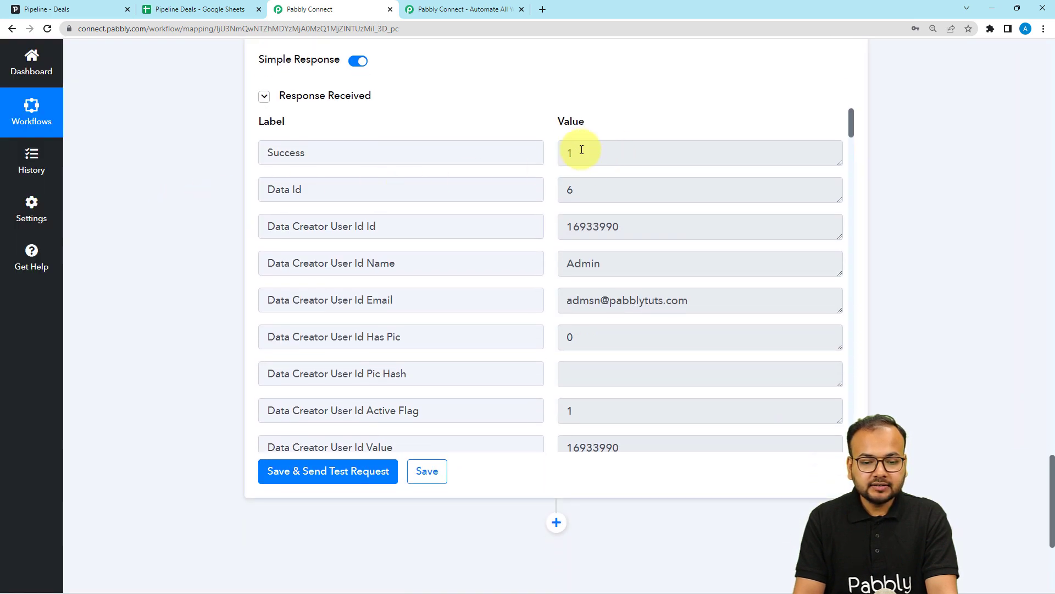
pyautogui.click(88, 9)
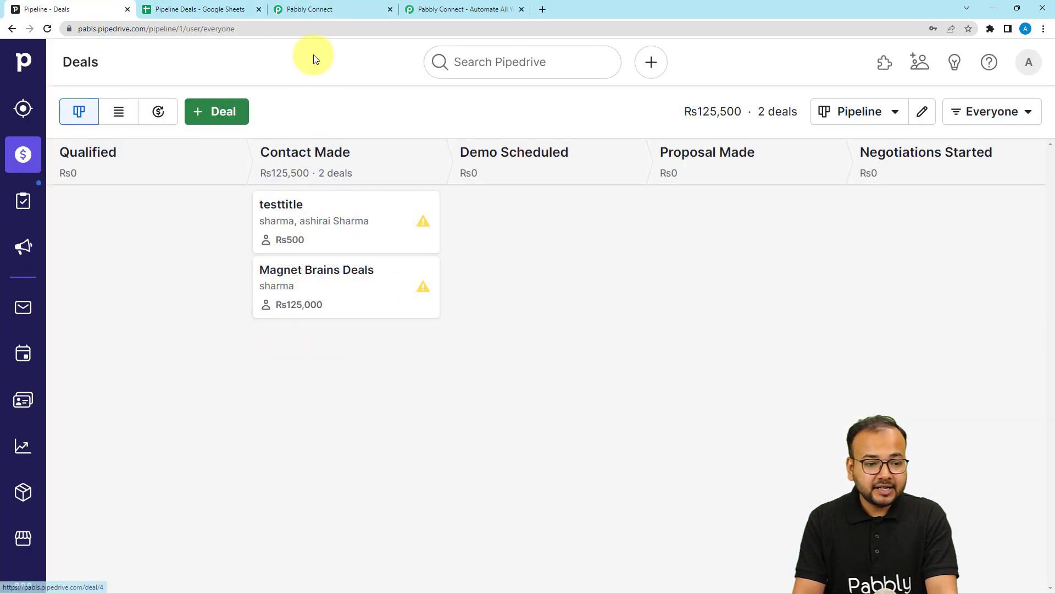
pyautogui.click(311, 9)
pyautogui.scroll(20, 216, 285)
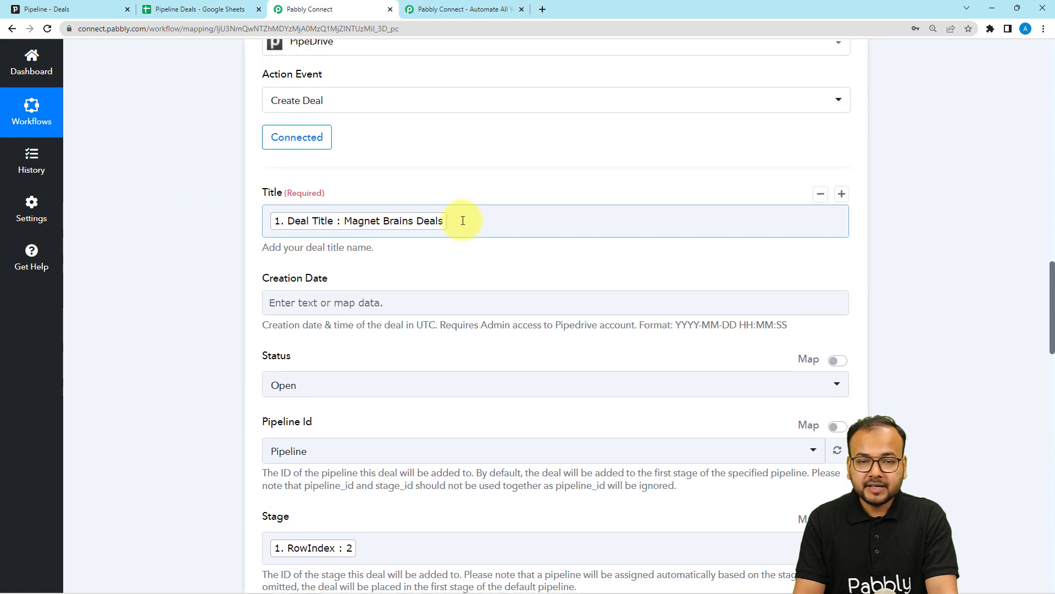
pyautogui.scroll(-5, 223, 301)
pyautogui.scroll(-1, 219, 308)
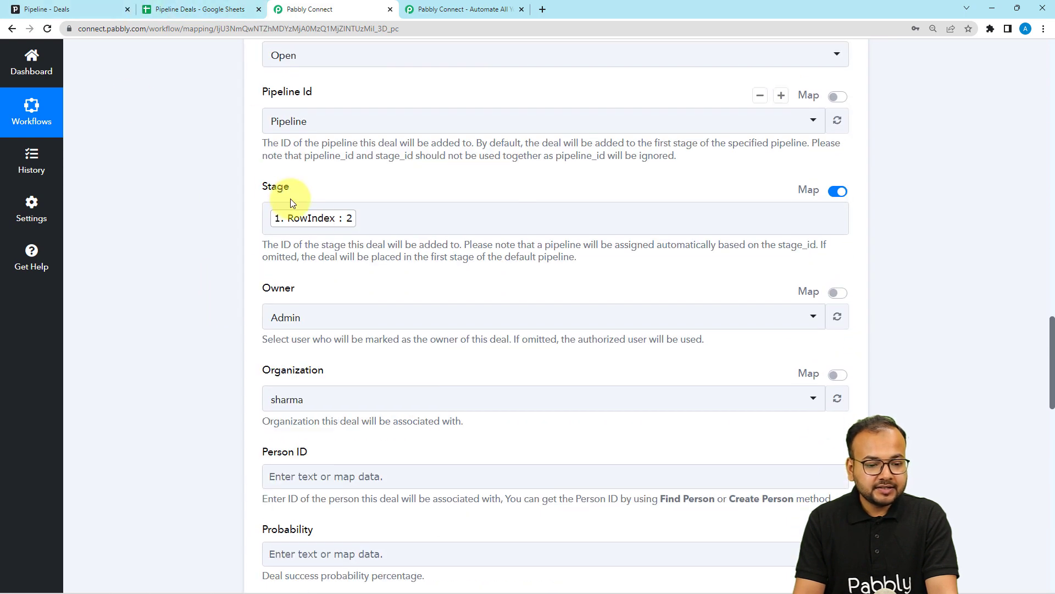
pyautogui.click(107, 15)
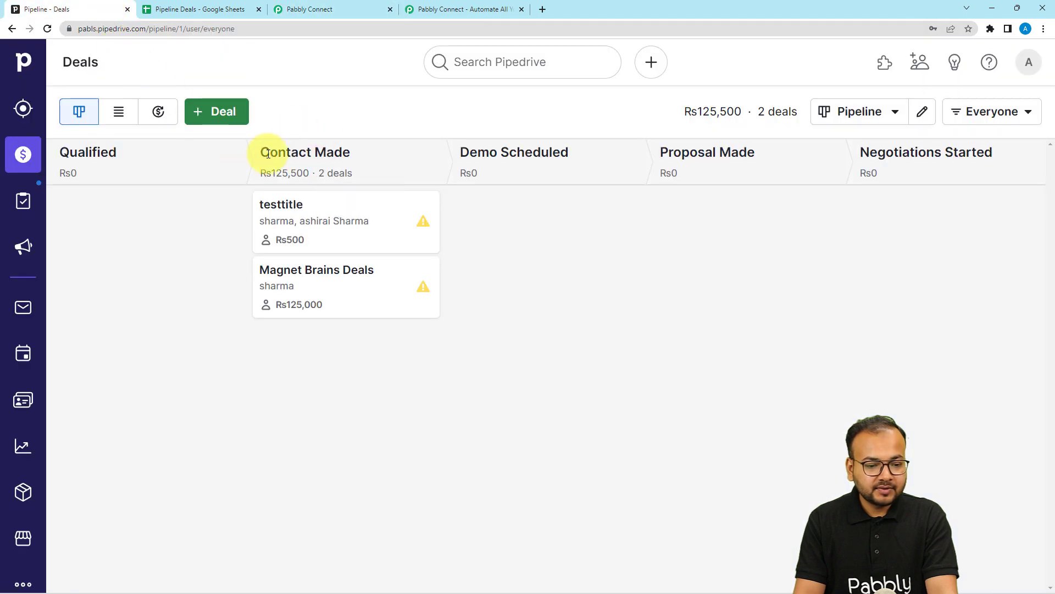
pyautogui.click(316, 10)
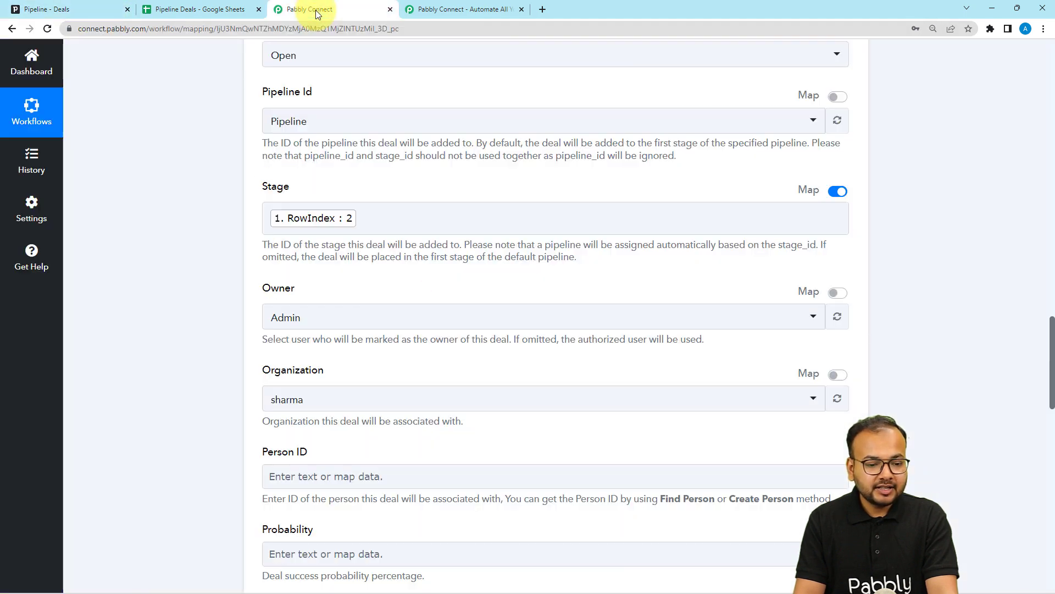
pyautogui.scroll(-1, 214, 247)
pyautogui.scroll(-5, 180, 269)
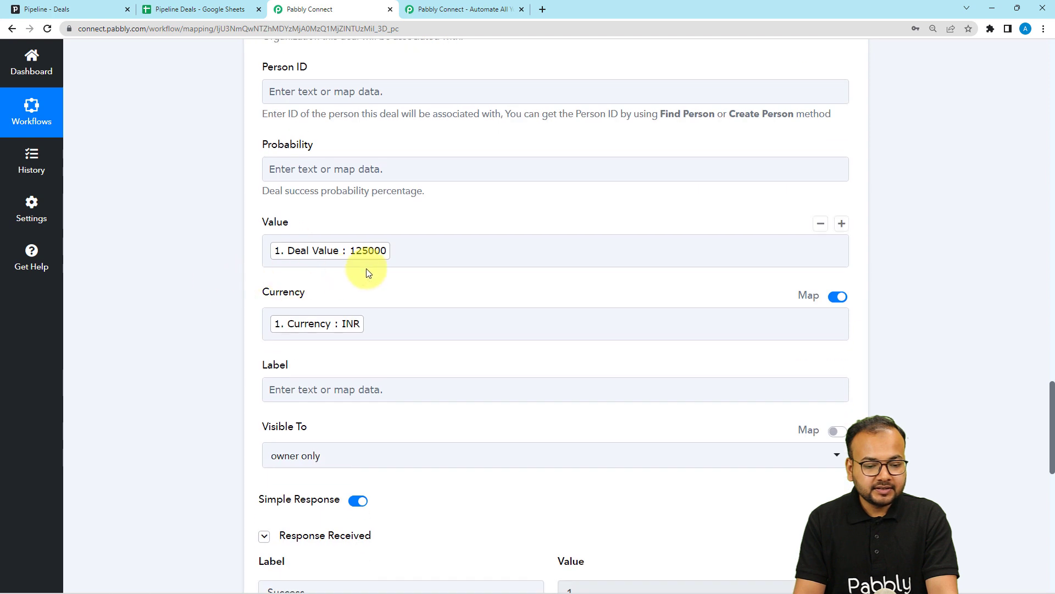
# Switch to Pipedrive and open the Magnet Brains Deals record to inspect its details
pyautogui.click(85, 10)
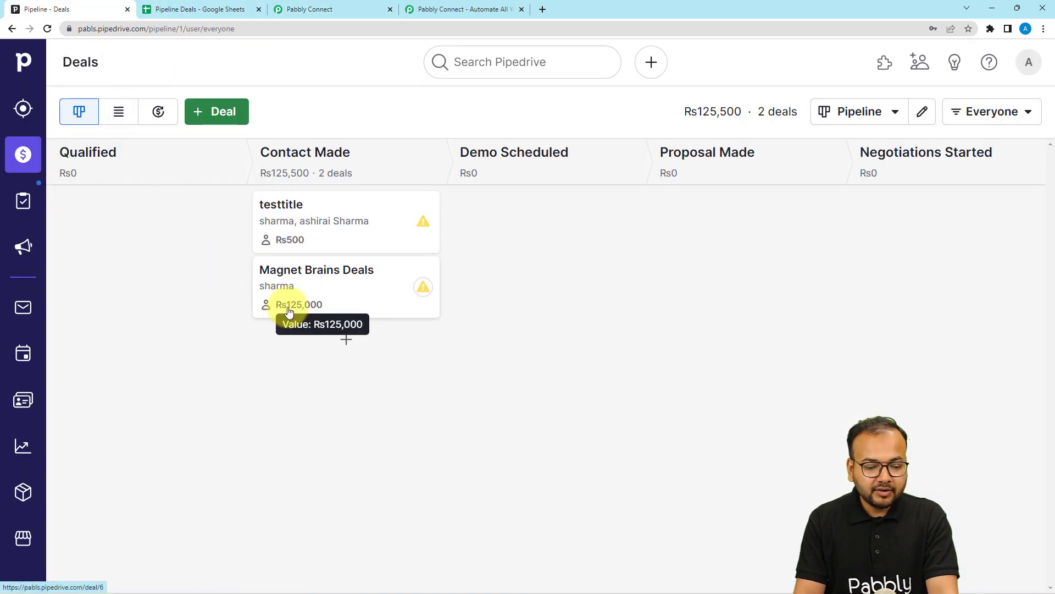
pyautogui.click(310, 312)
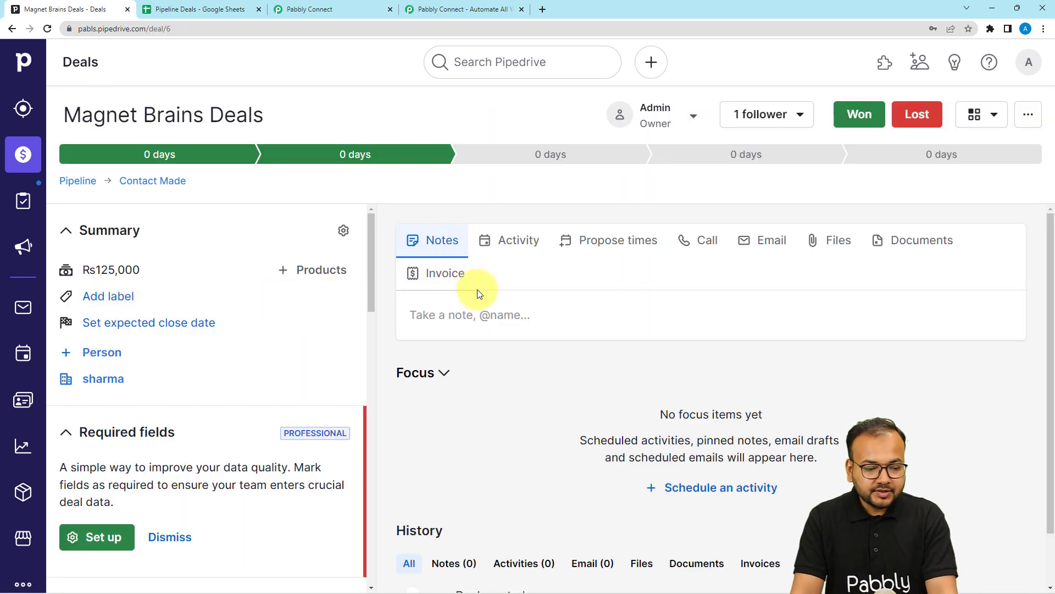
pyautogui.scroll(-1, 479, 291)
pyautogui.scroll(1, 478, 295)
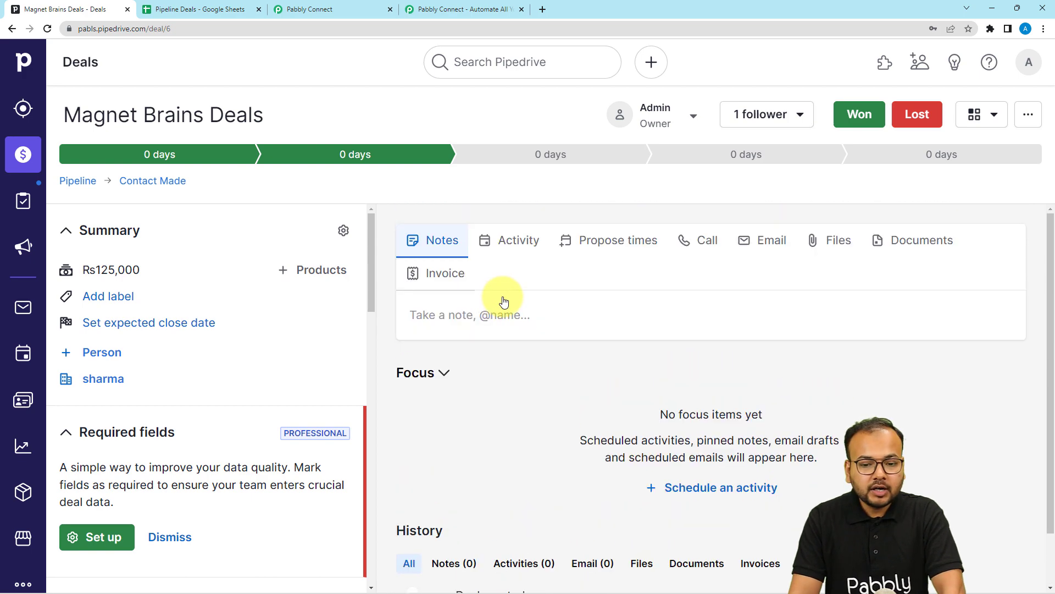
# Return to the Pabbly Connect workflow and collapse the Google Sheets trigger and the PipeDrive Create Deal action
pyautogui.click(346, 9)
pyautogui.scroll(4, 200, 198)
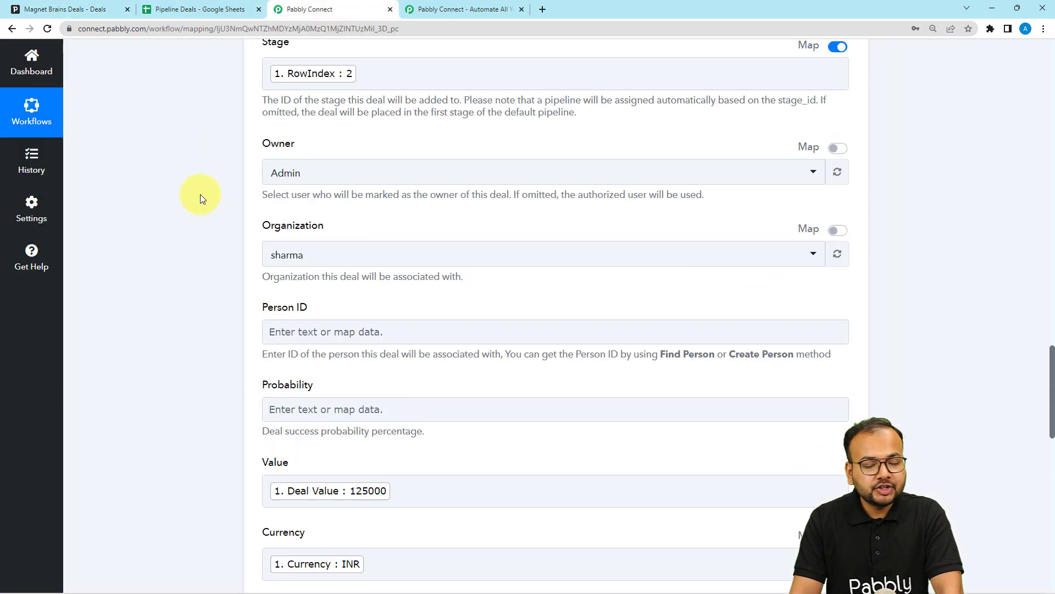
pyautogui.scroll(15, 200, 194)
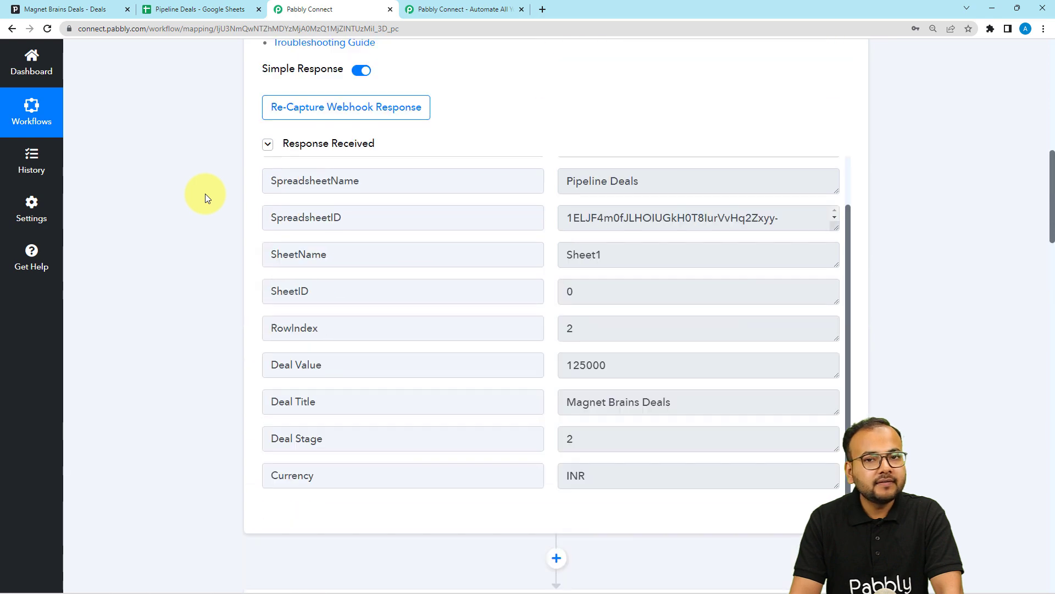
pyautogui.scroll(10, 205, 193)
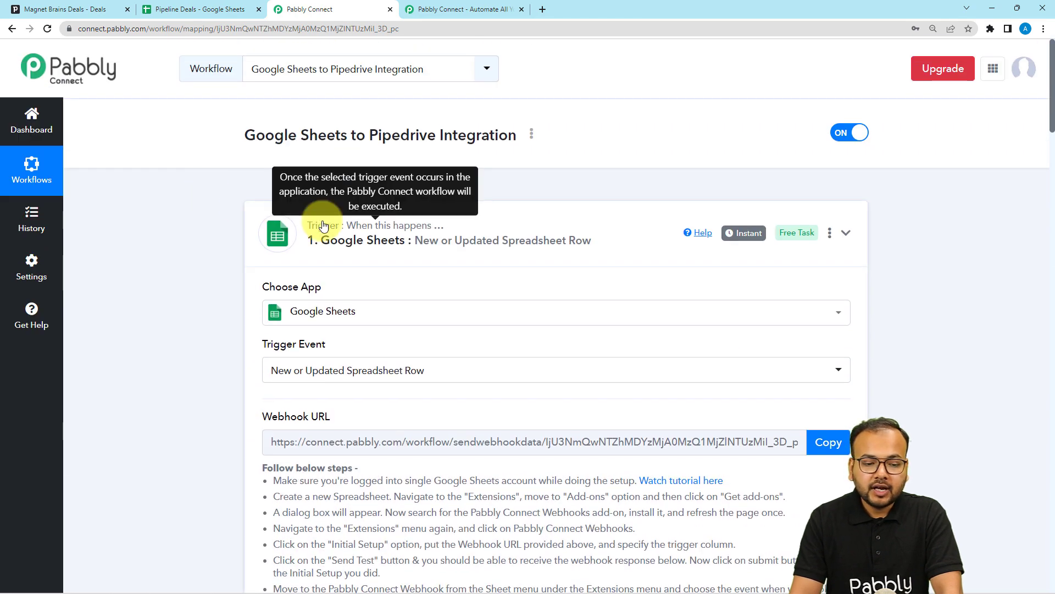
pyautogui.click(323, 226)
pyautogui.click(278, 357)
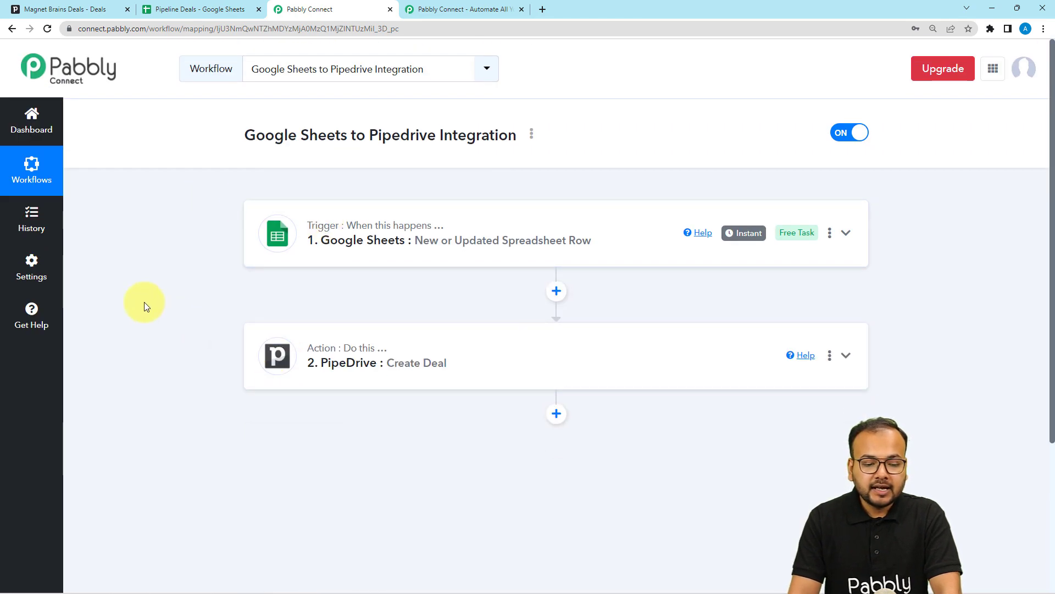